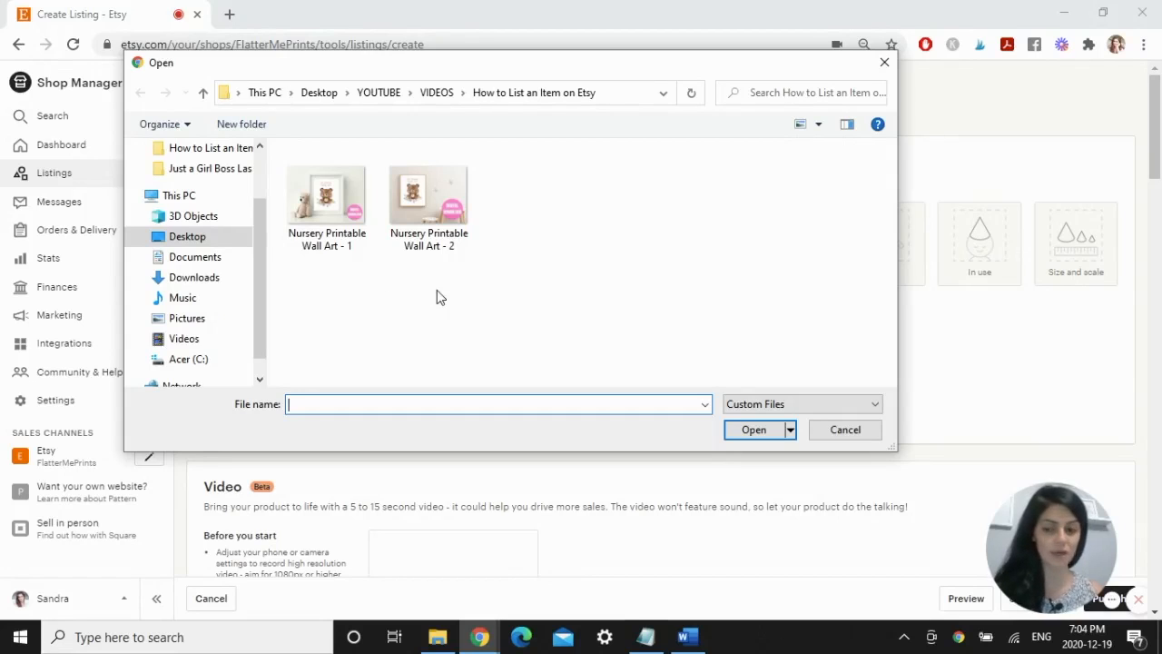
Upload Nursery Printable Wall Art - 1 and Nursery Printable Wall Art - 2 as listing photos and view the primary photo enlarged
left_click_drag(468, 318, 285, 145)
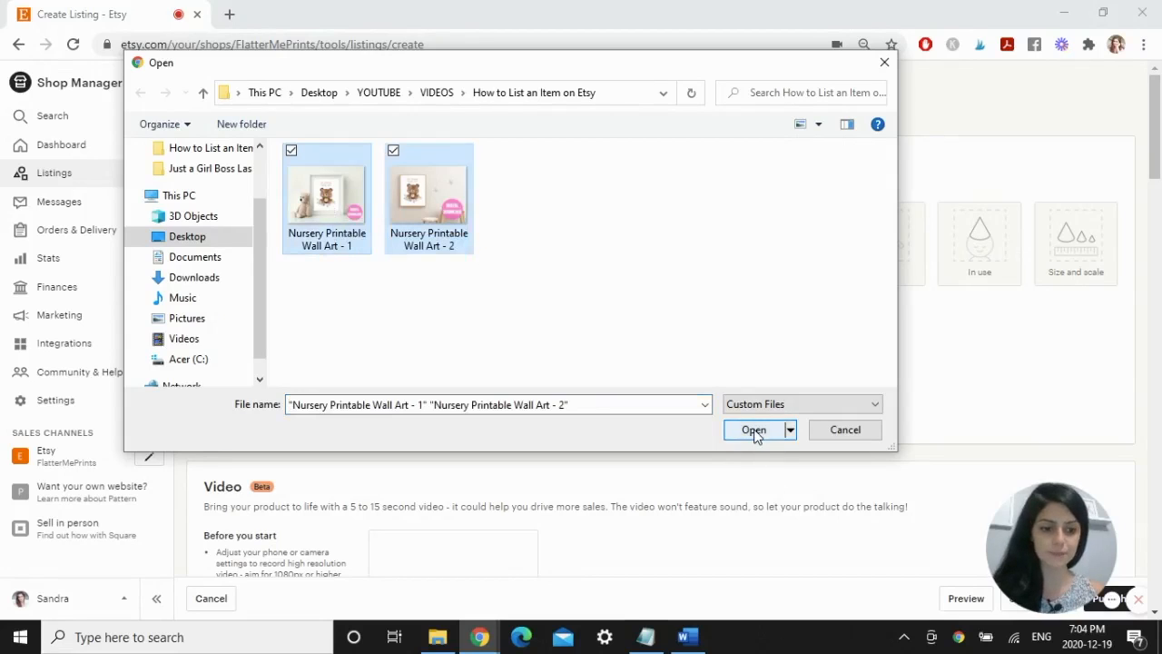
left_click(753, 430)
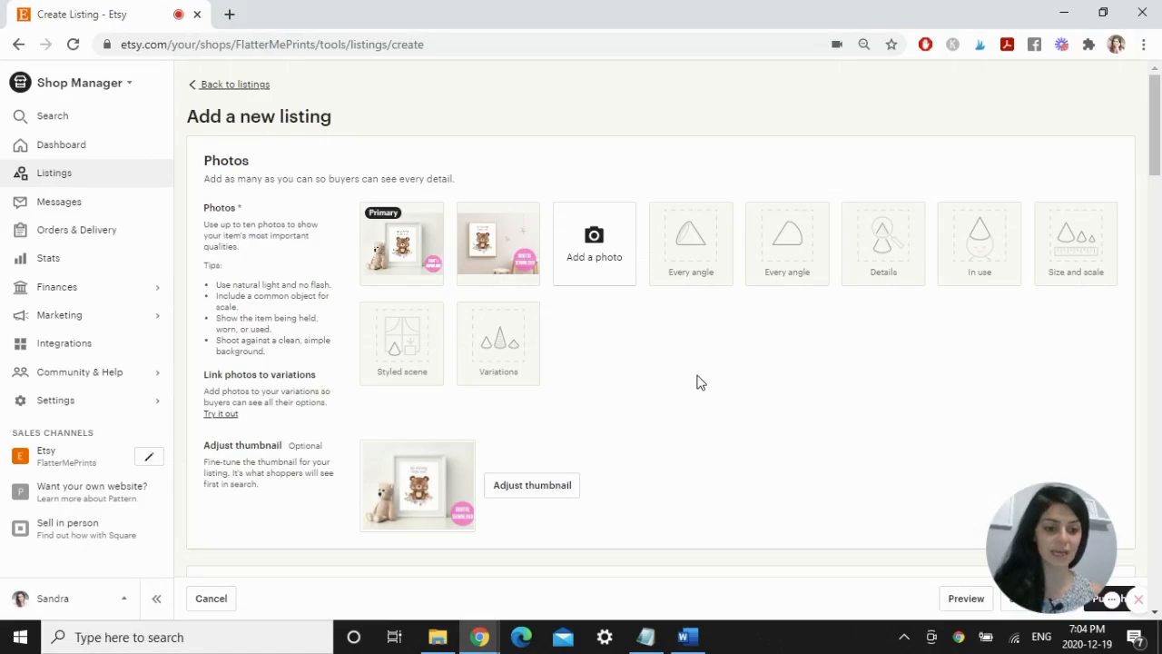
left_click(417, 243)
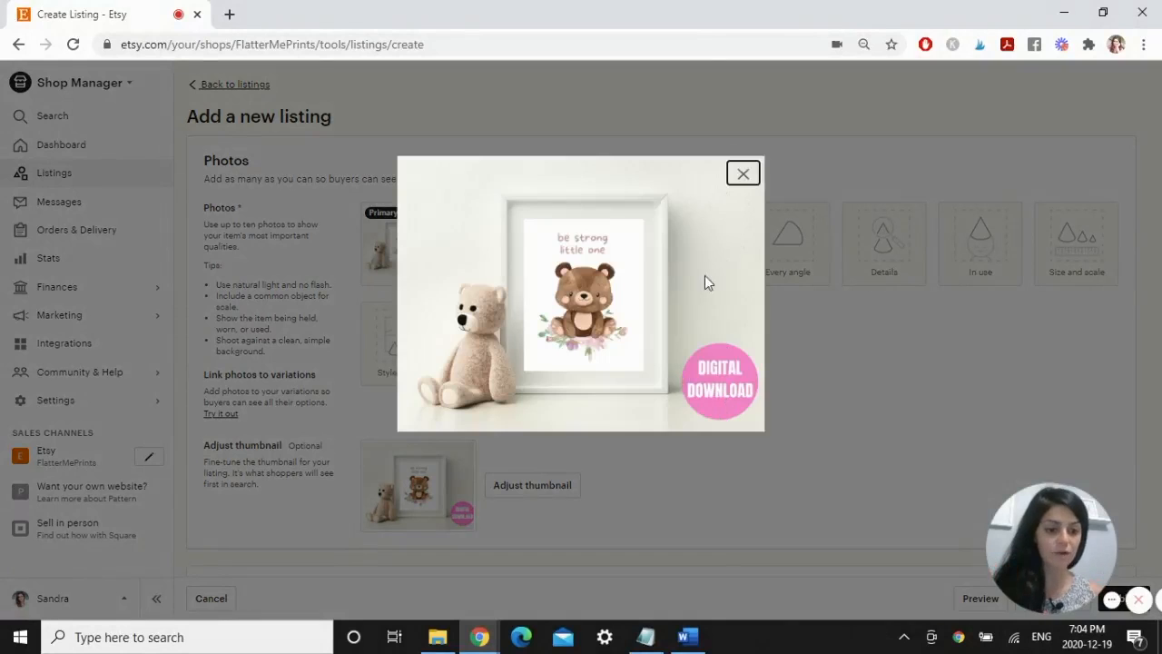
left_click(743, 174)
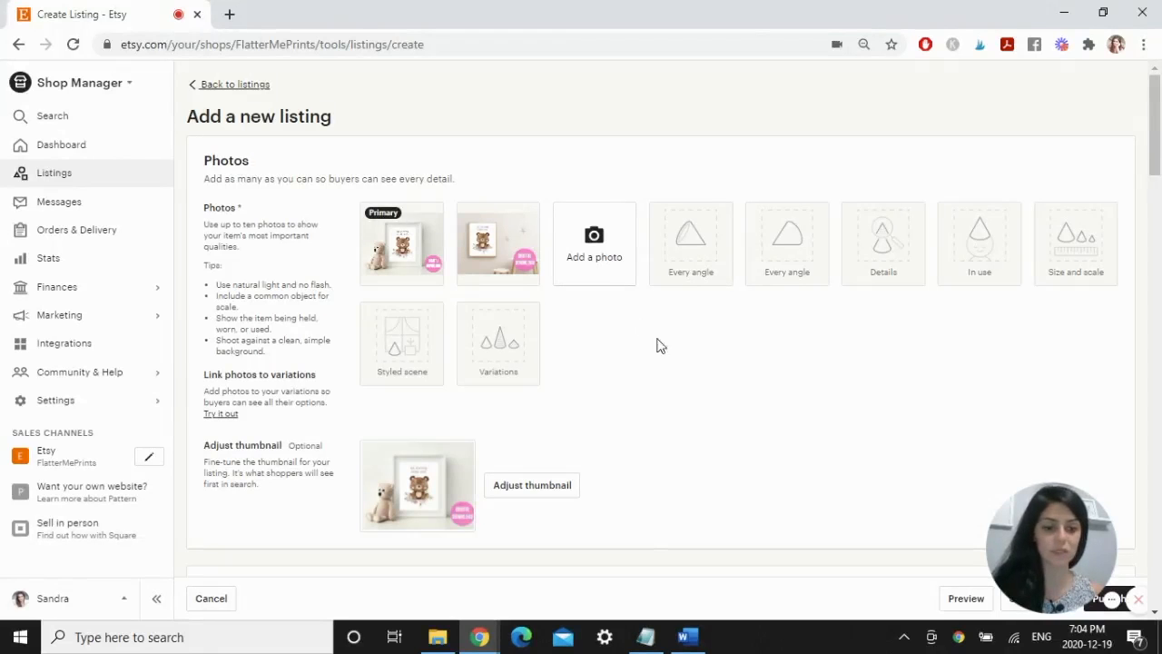
Add the Digital Download size information image as the third listing photo, view it enlarged, and delete it
left_click(595, 250)
double_click(539, 291)
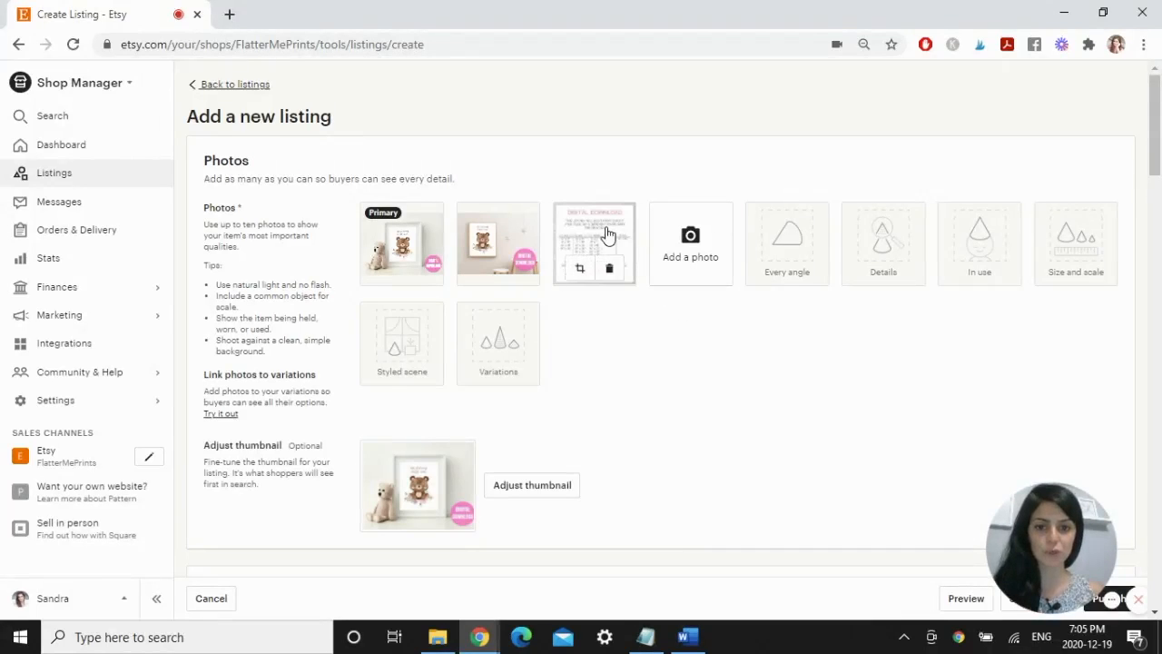
left_click(604, 235)
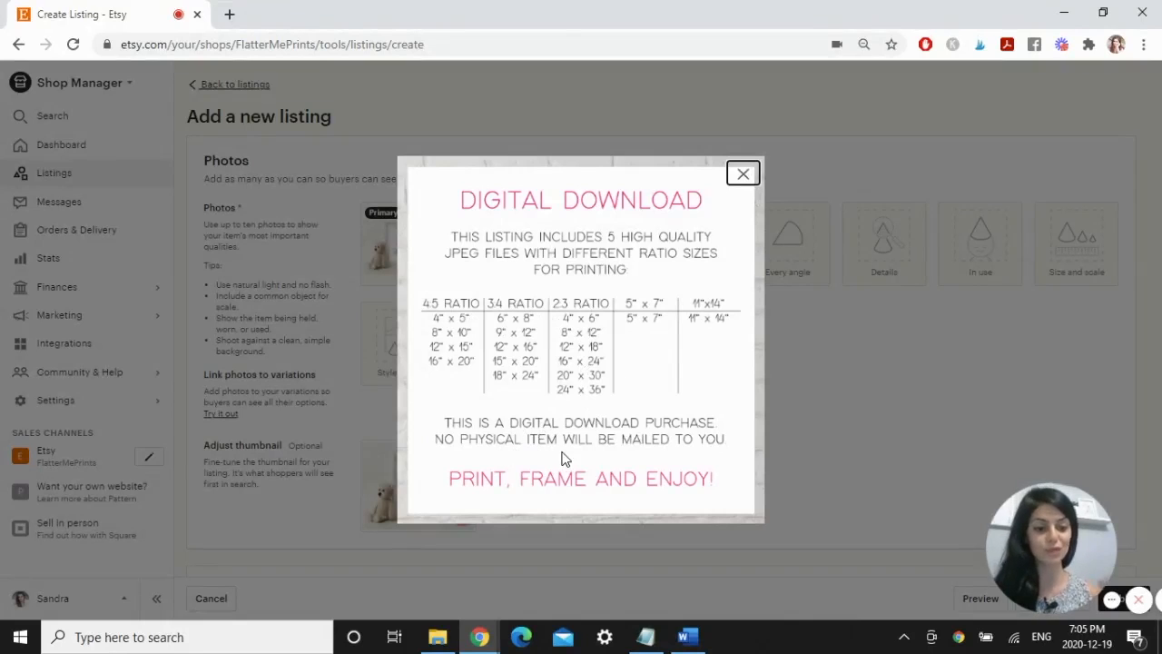
left_click(742, 173)
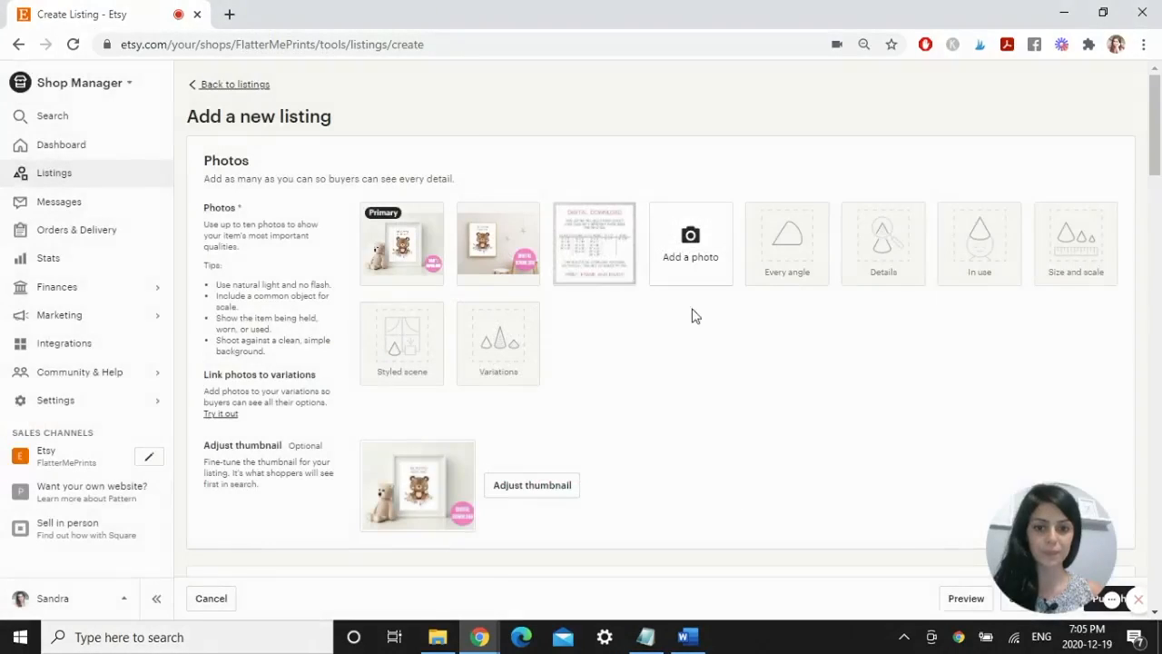
left_click(611, 270)
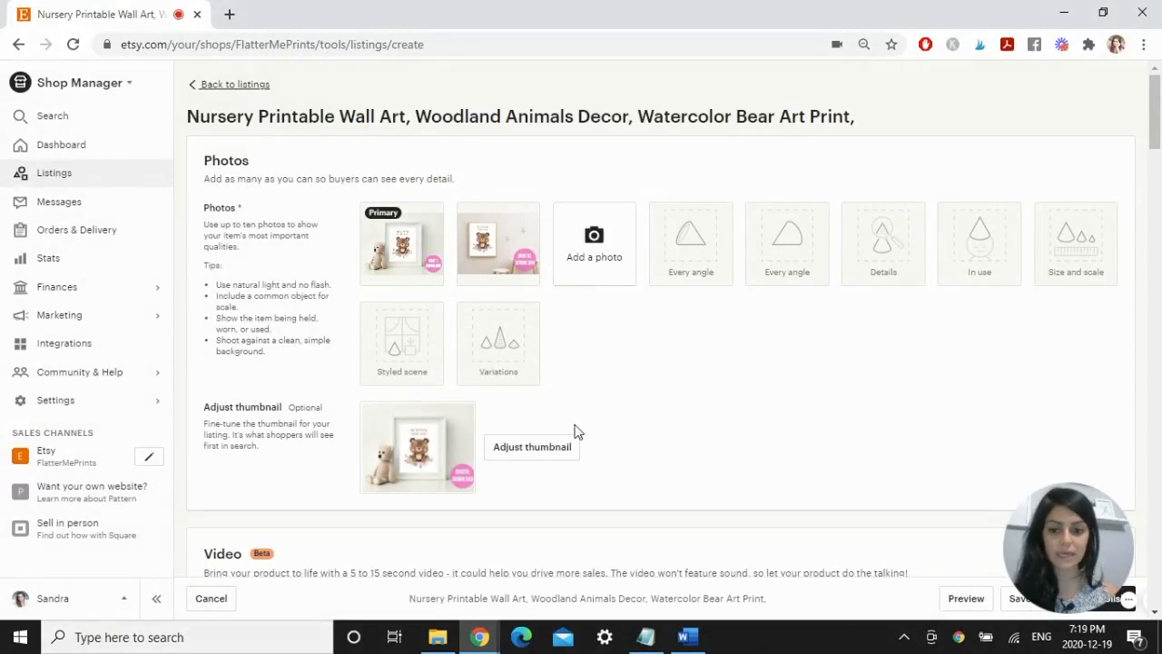
Make the second wall art photo the primary one, zoom its thumbnail in on the framed bear print, and save the thumbnail
mouse_move(498, 231)
left_click_drag(498, 231, 383, 242)
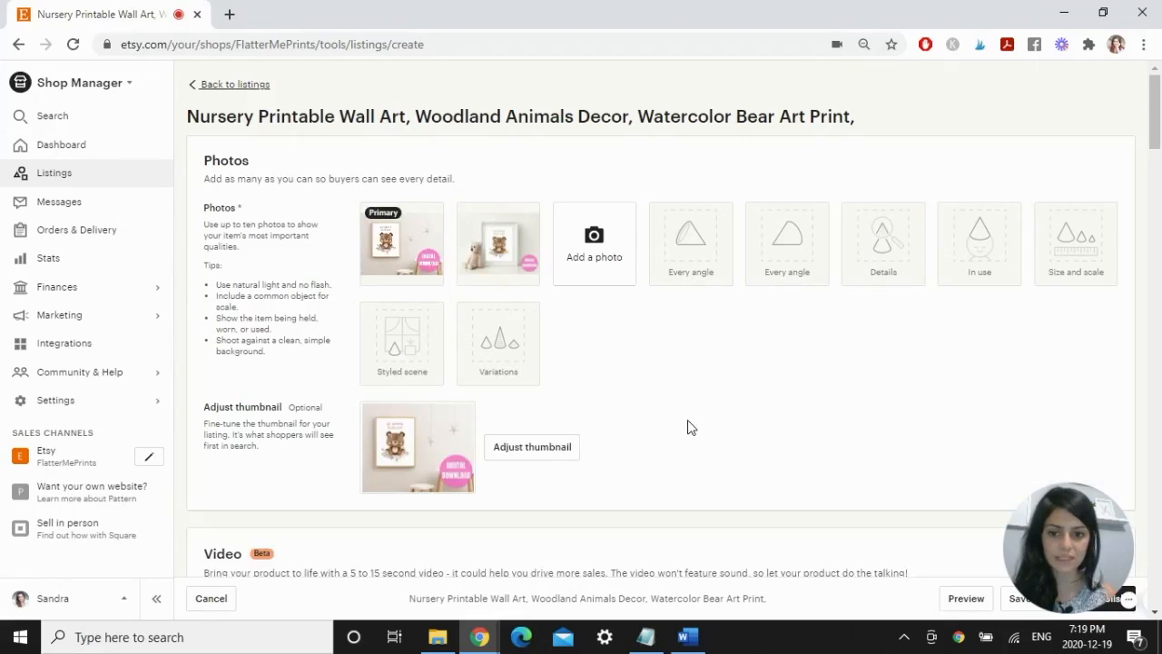
left_click(545, 448)
left_click_drag(523, 421, 602, 419)
left_click_drag(614, 304, 615, 292)
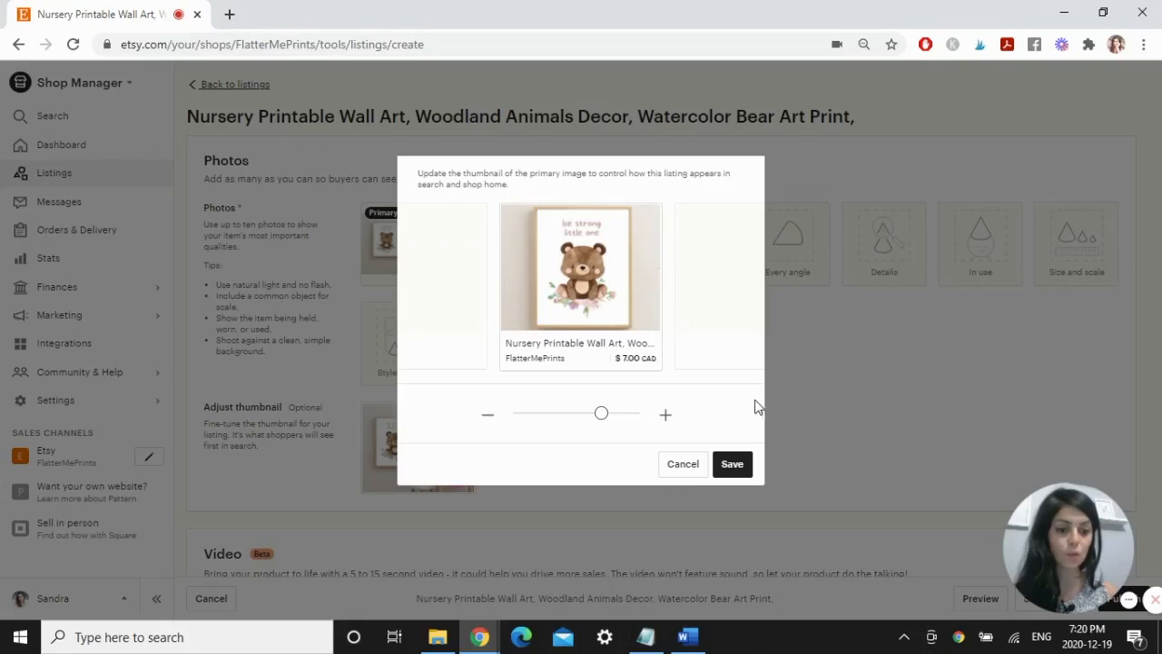
left_click(737, 471)
Set the listing title to "Nursery Printable Wall Art, Woodland Animals Decor, Watercolor Bear Art Print,"
scroll(1109, 156, "down", 5)
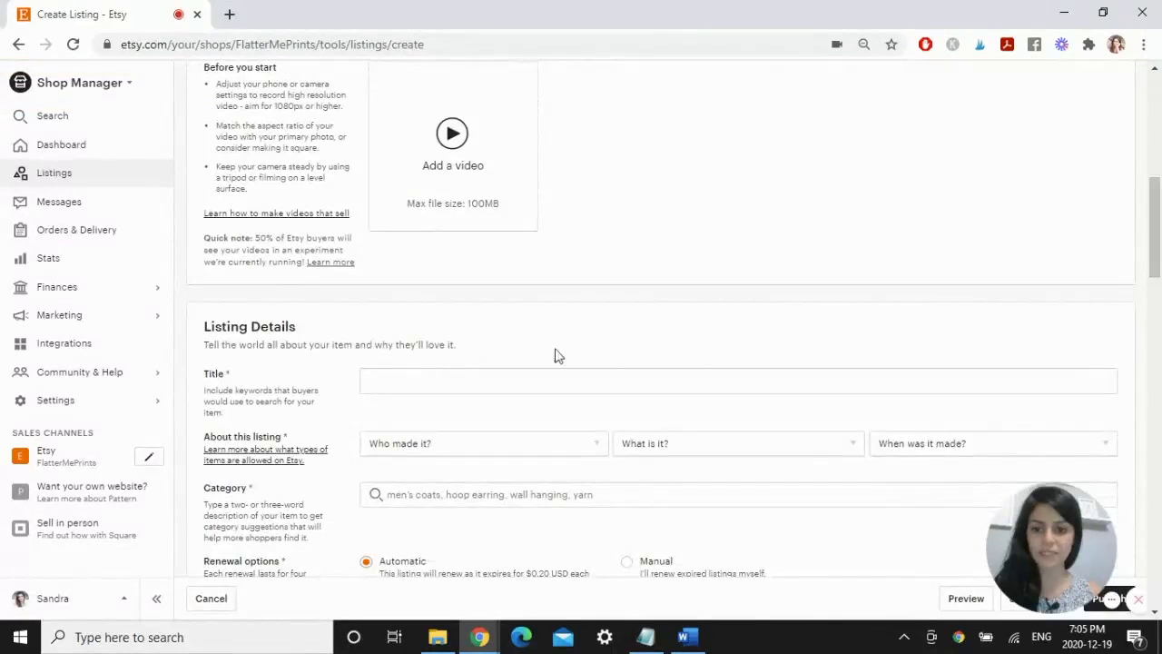
left_click(490, 383)
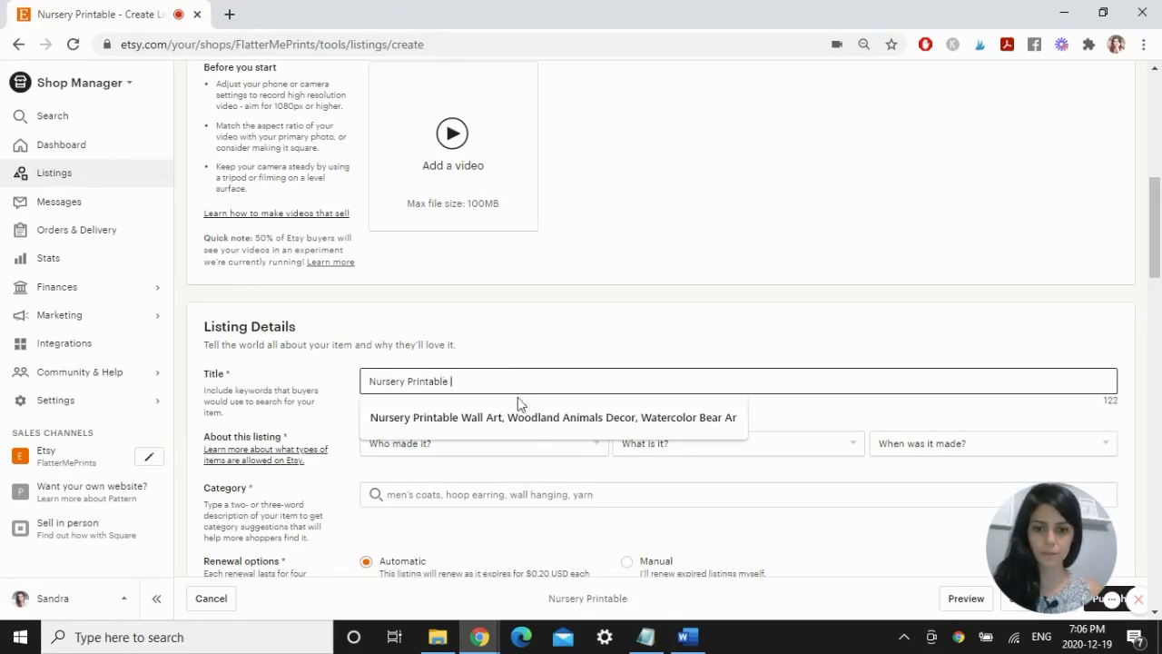
left_click(549, 418)
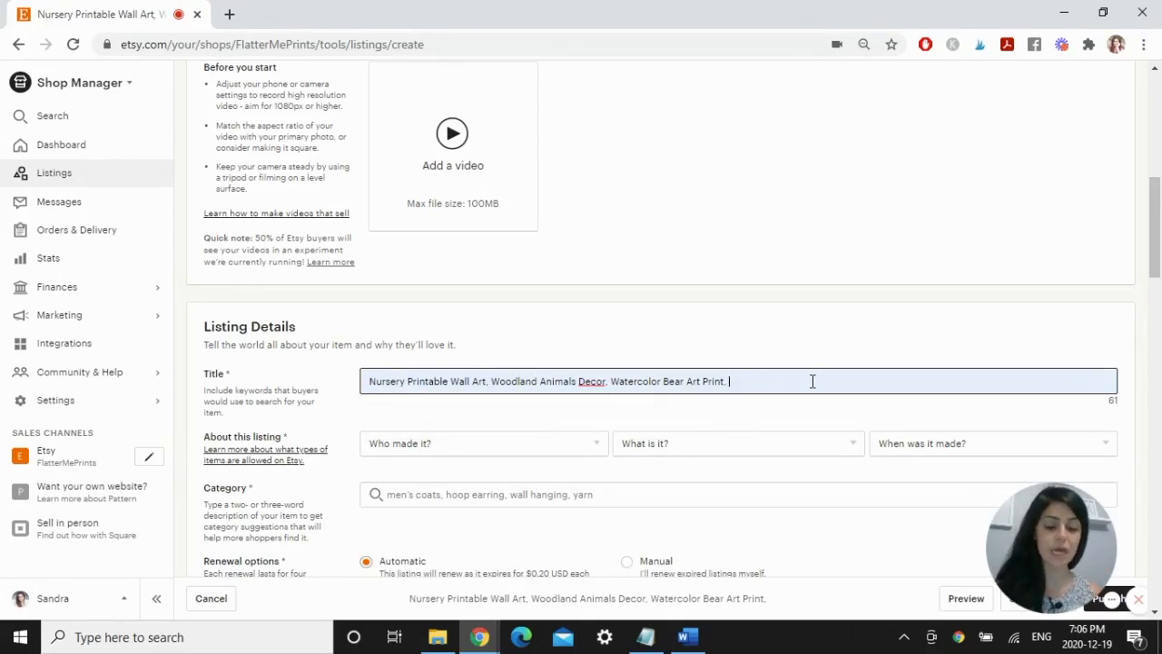
Describe the listing as made by "I did", "A finished product", and made in 2020 - 2020
left_click(570, 447)
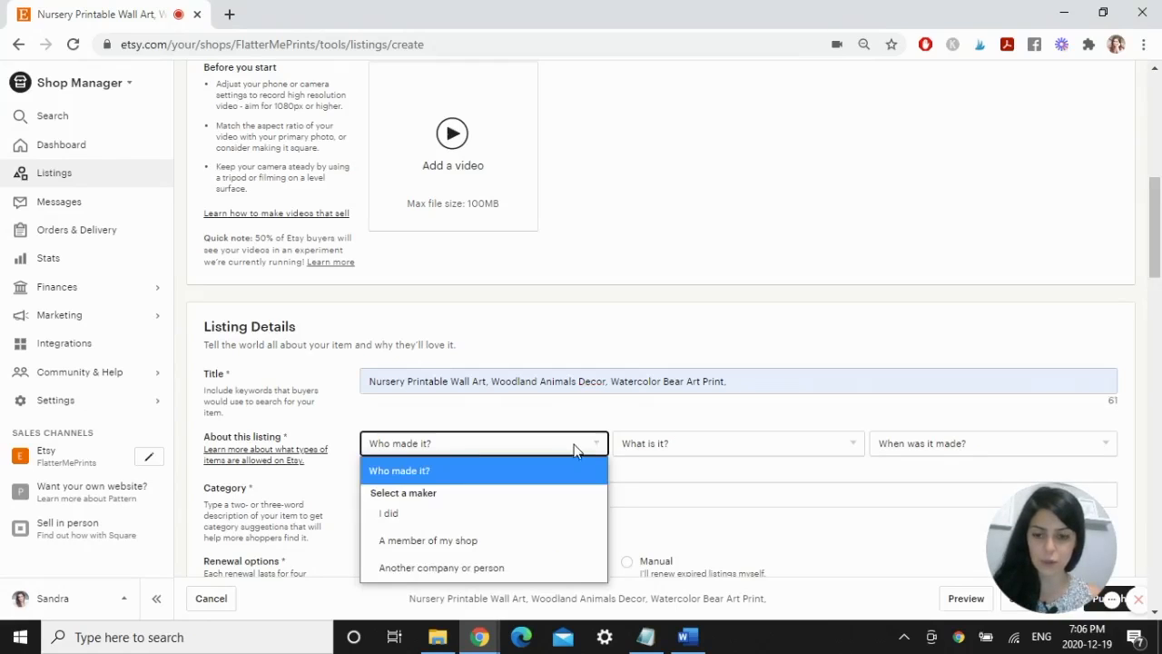
left_click(451, 506)
left_click(716, 444)
left_click(697, 513)
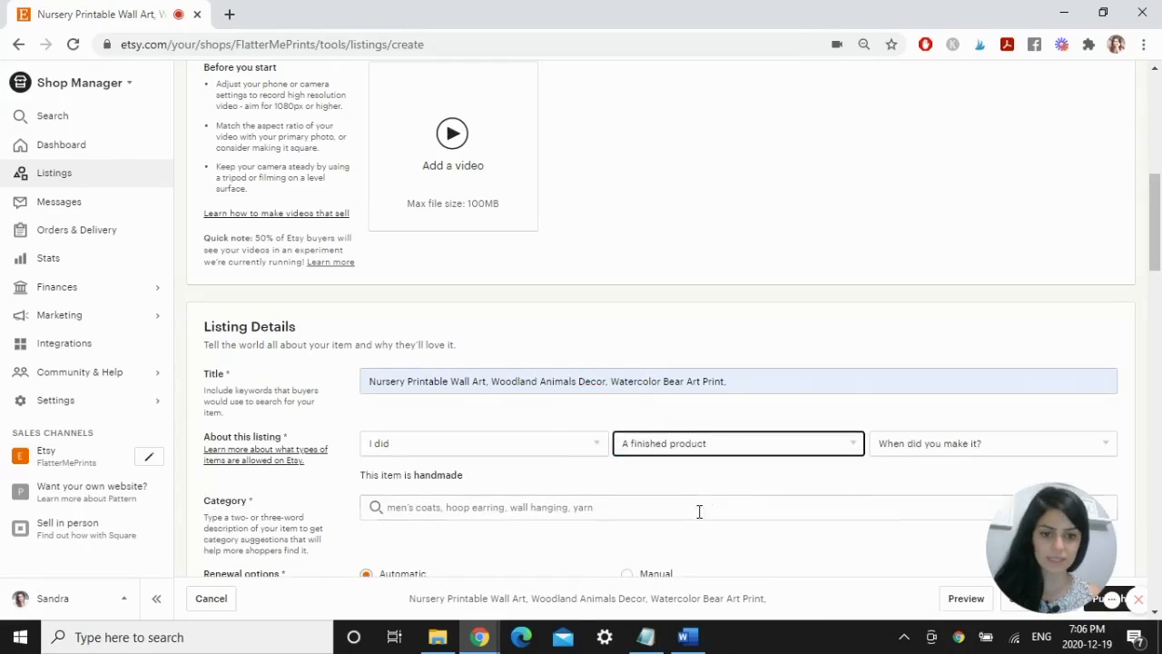
left_click(1039, 461)
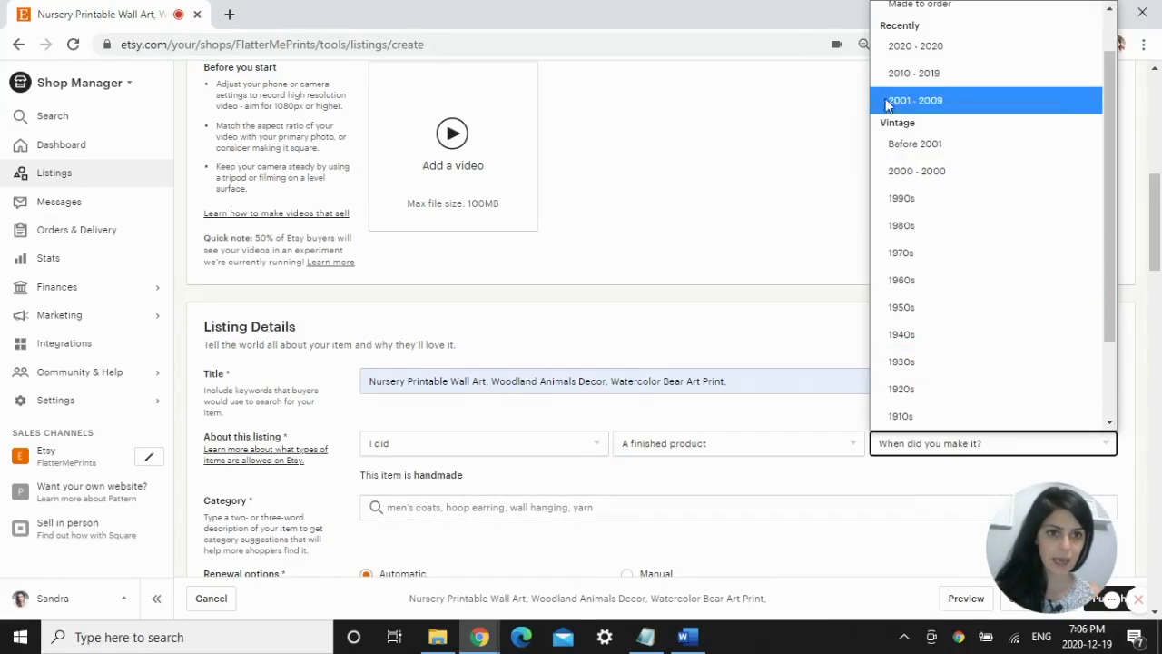
left_click(957, 59)
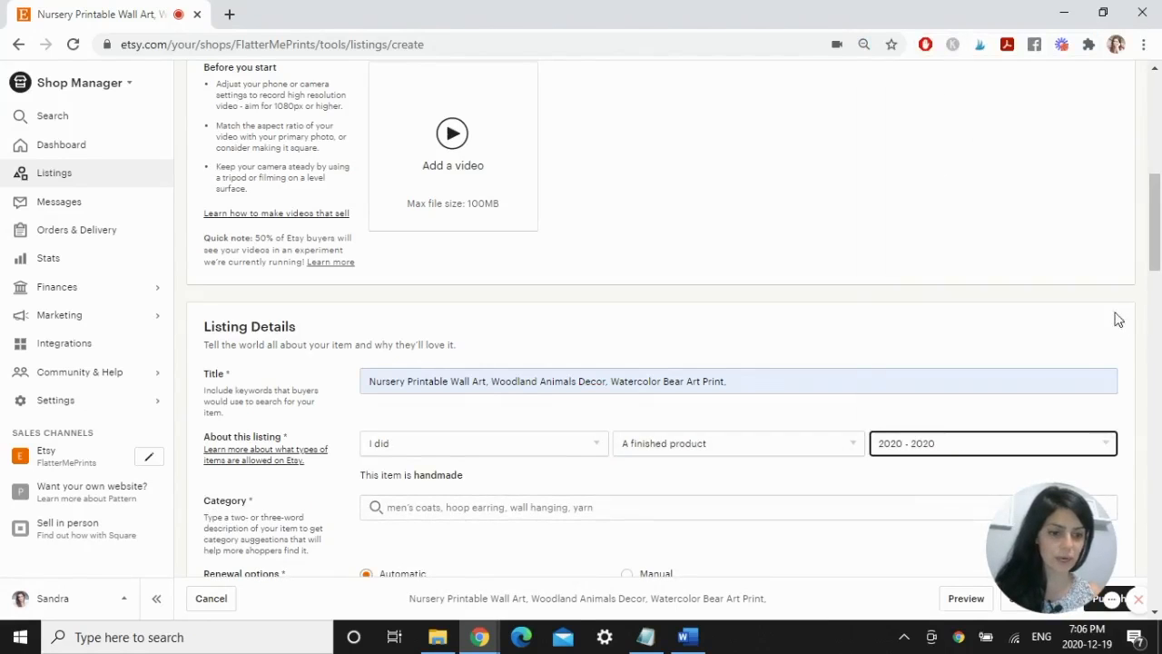
Search the listing categories for digital and assign the Digital Prints category
left_click_drag(1156, 252, 1157, 285)
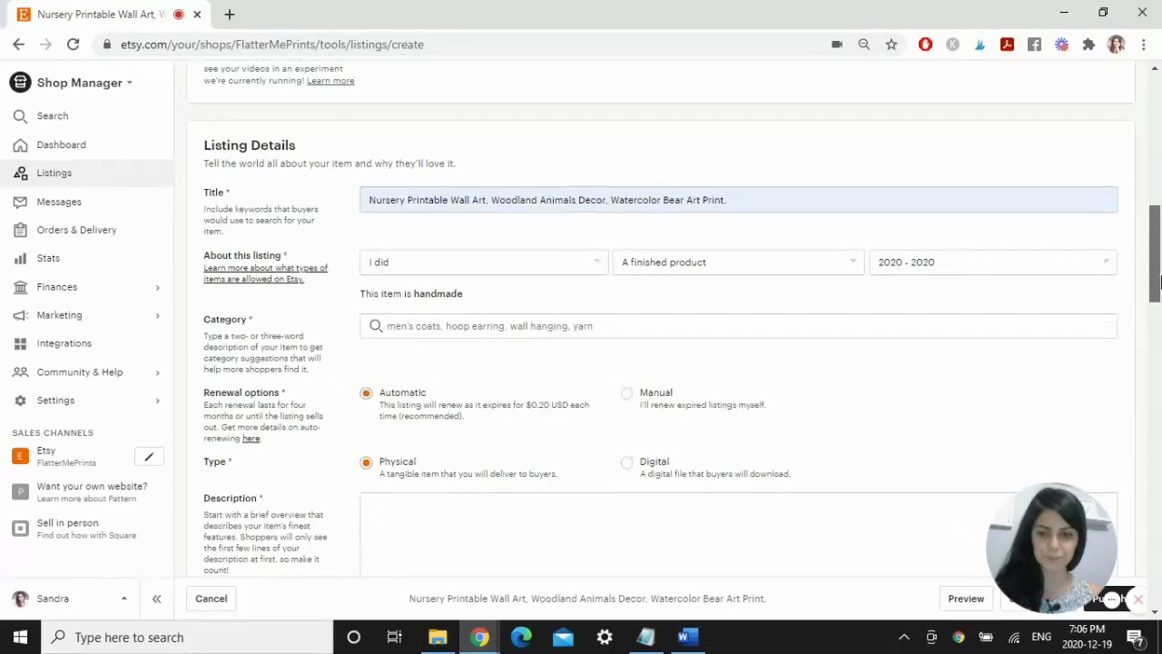
left_click(478, 325)
type("digital")
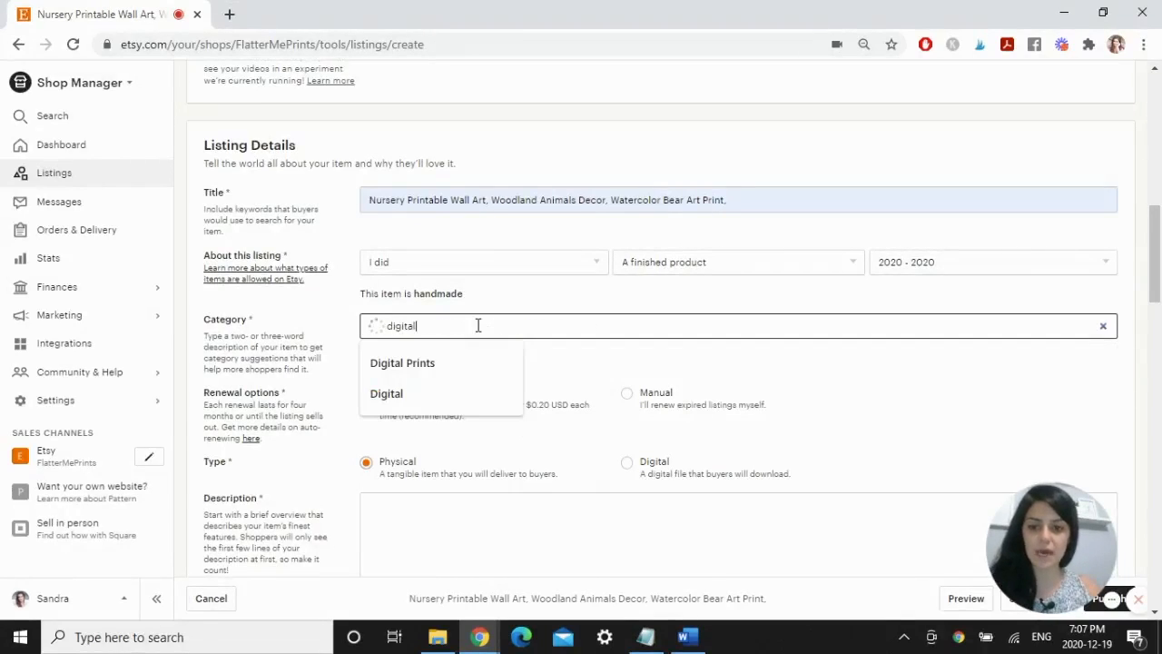
left_click(414, 362)
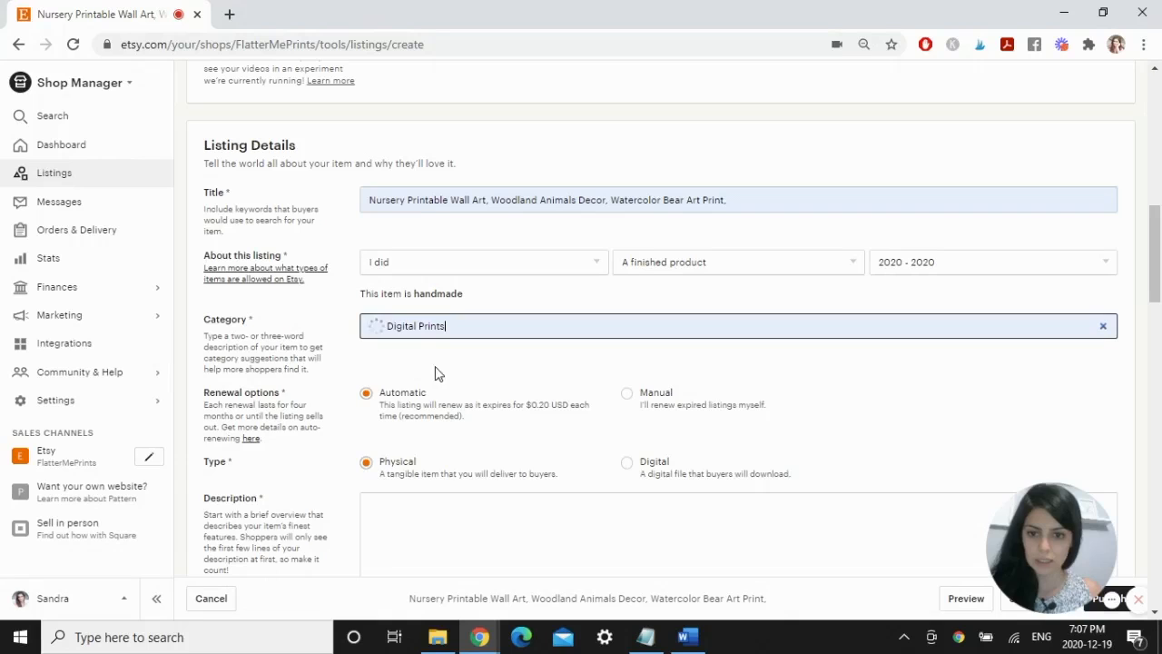
left_click(421, 379)
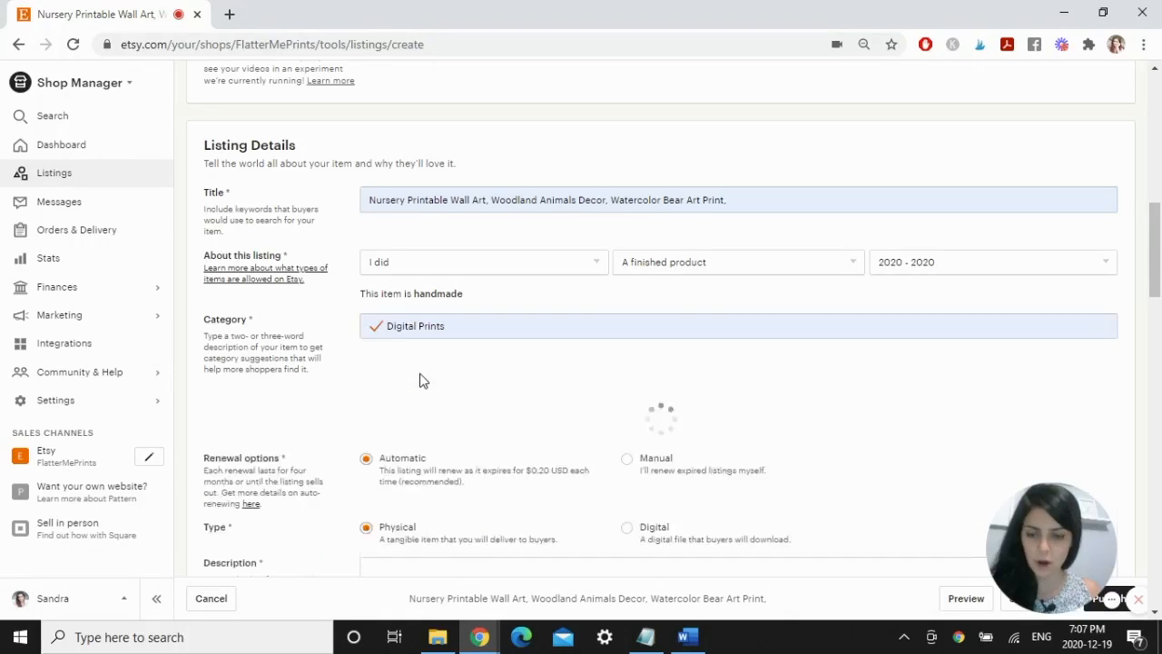
Set the listing's primary colour to Brown and its secondary colour to Pink
scroll(685, 448, "down", 1)
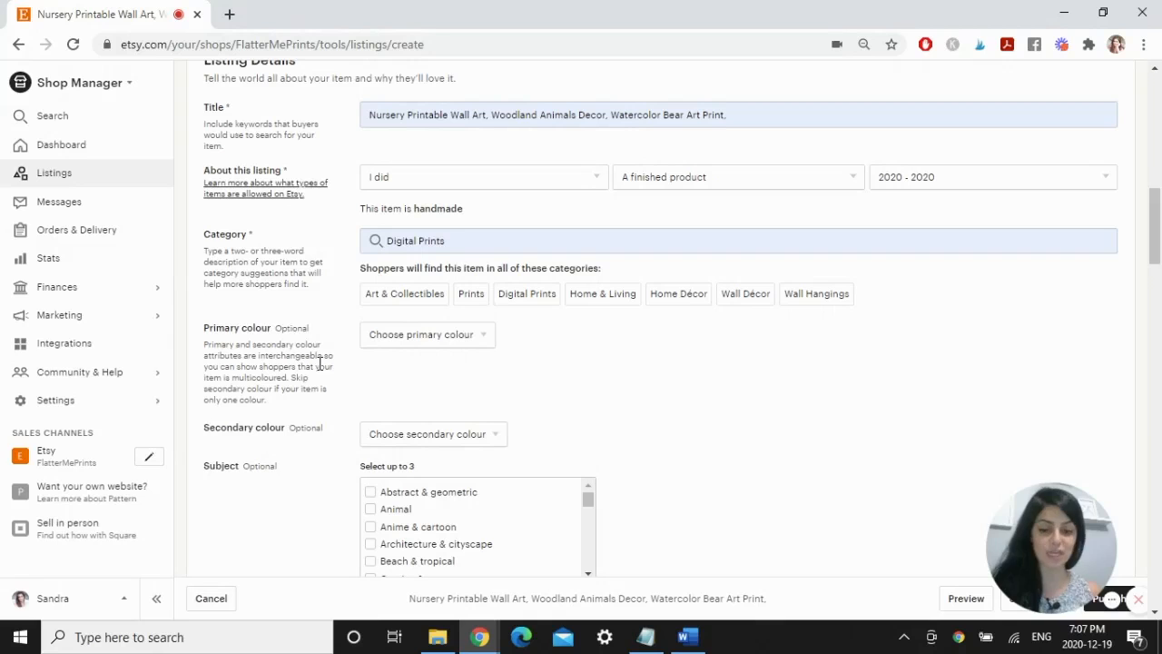
left_click(472, 340)
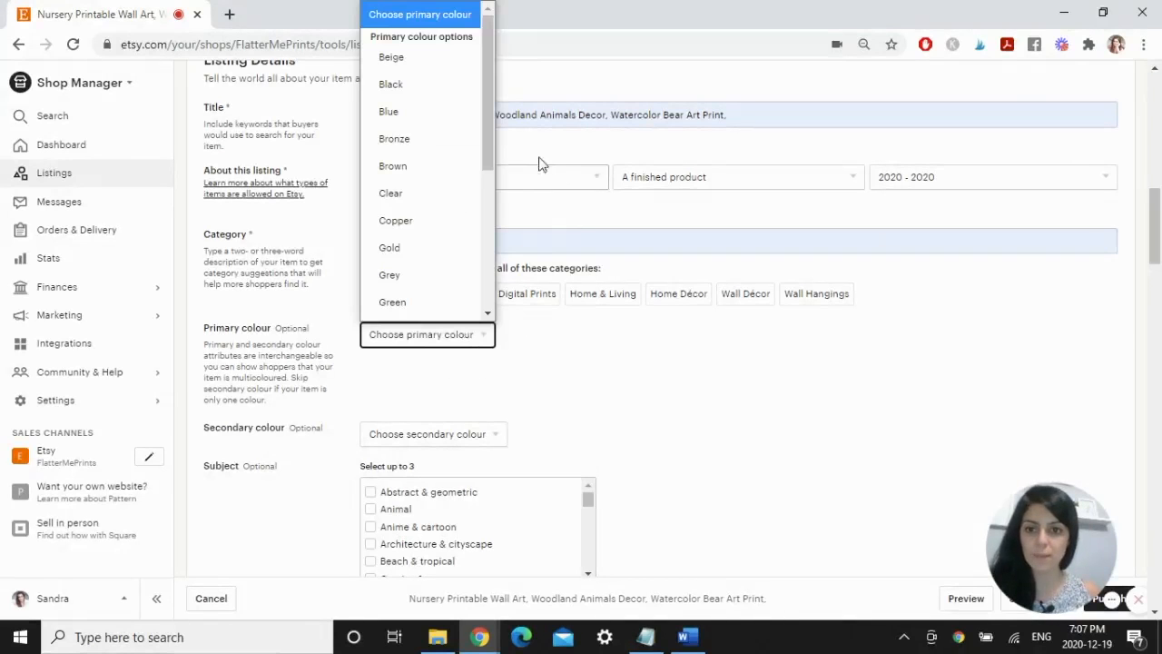
left_click(427, 165)
scroll(662, 436, "down", 2)
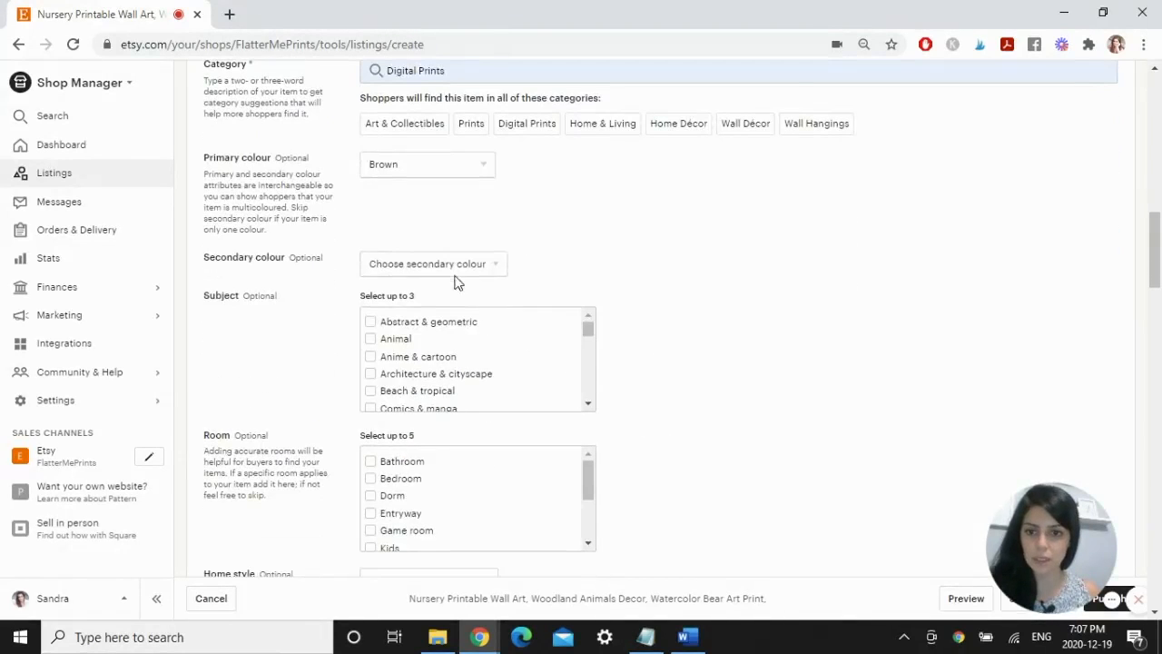
left_click(467, 265)
scroll(463, 499, "down", 4)
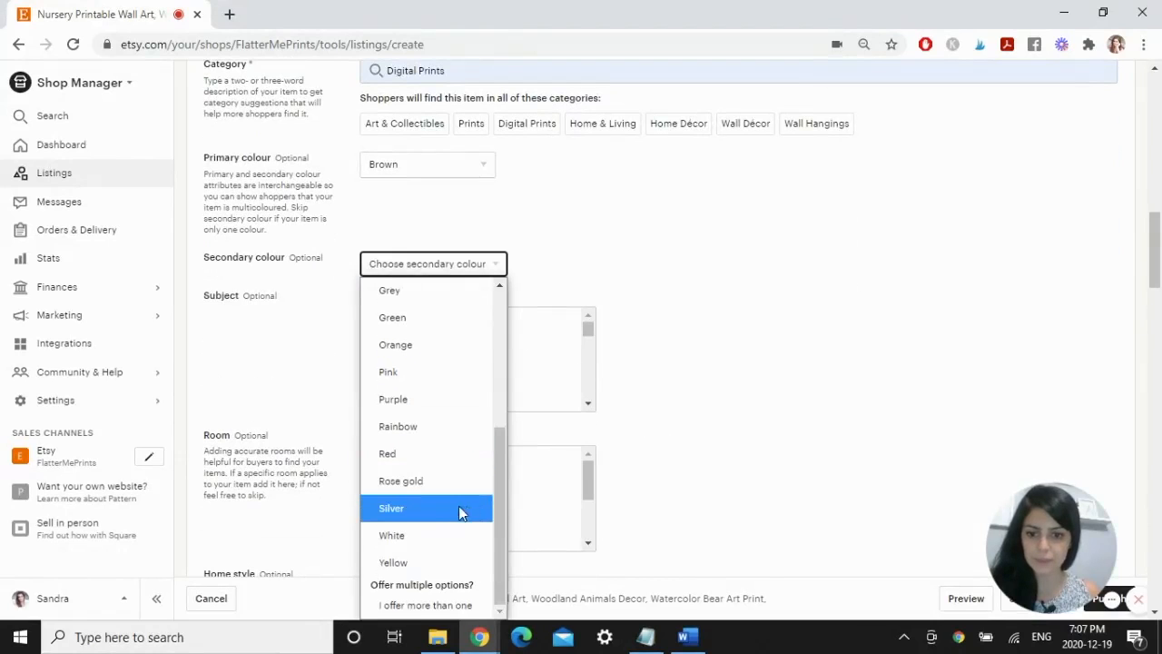
left_click(409, 373)
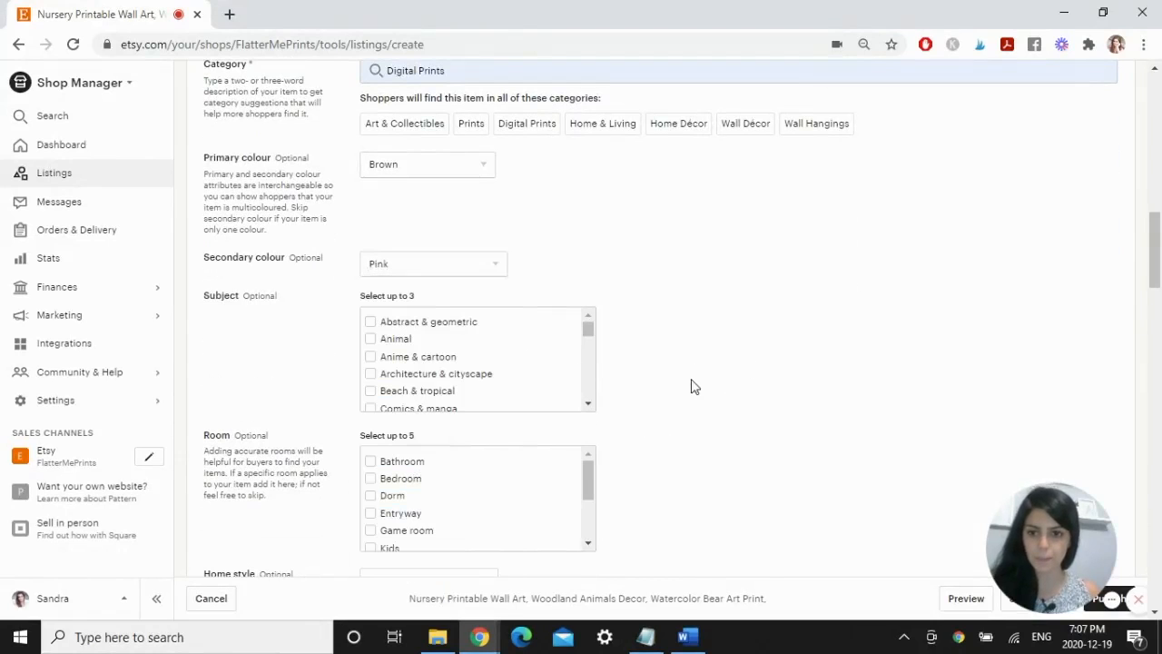
Select Animal, Flowers and Inspirational saying as the listing's three subjects
left_click(383, 343)
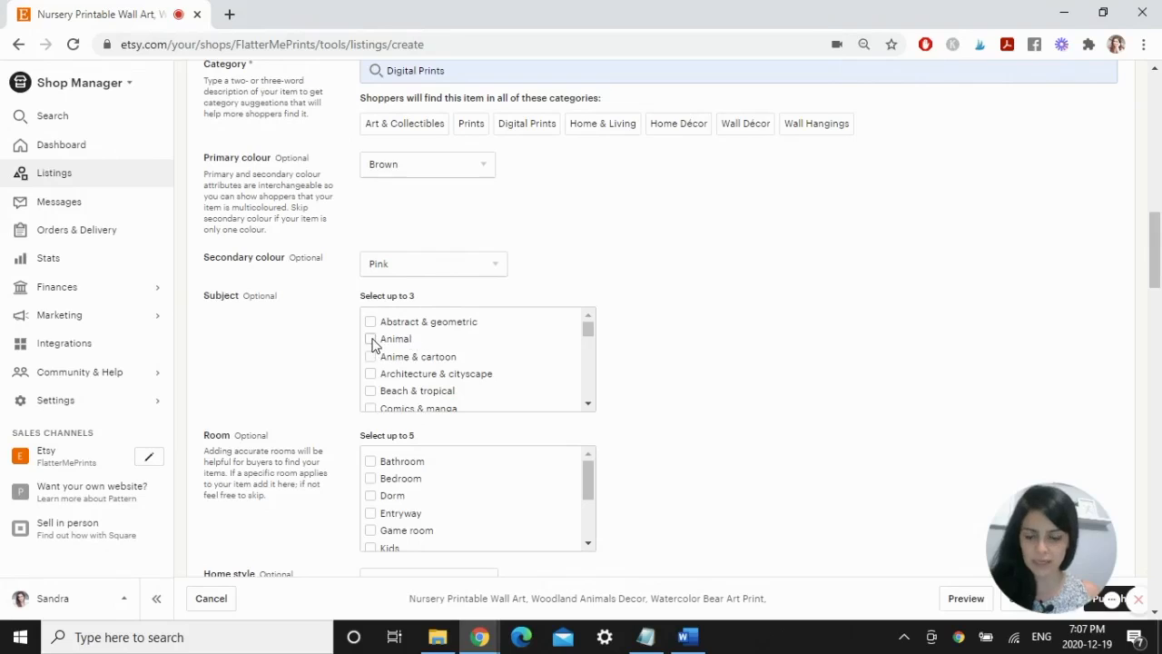
left_click(589, 405)
left_click(589, 405)
left_click(589, 405)
left_click(590, 405)
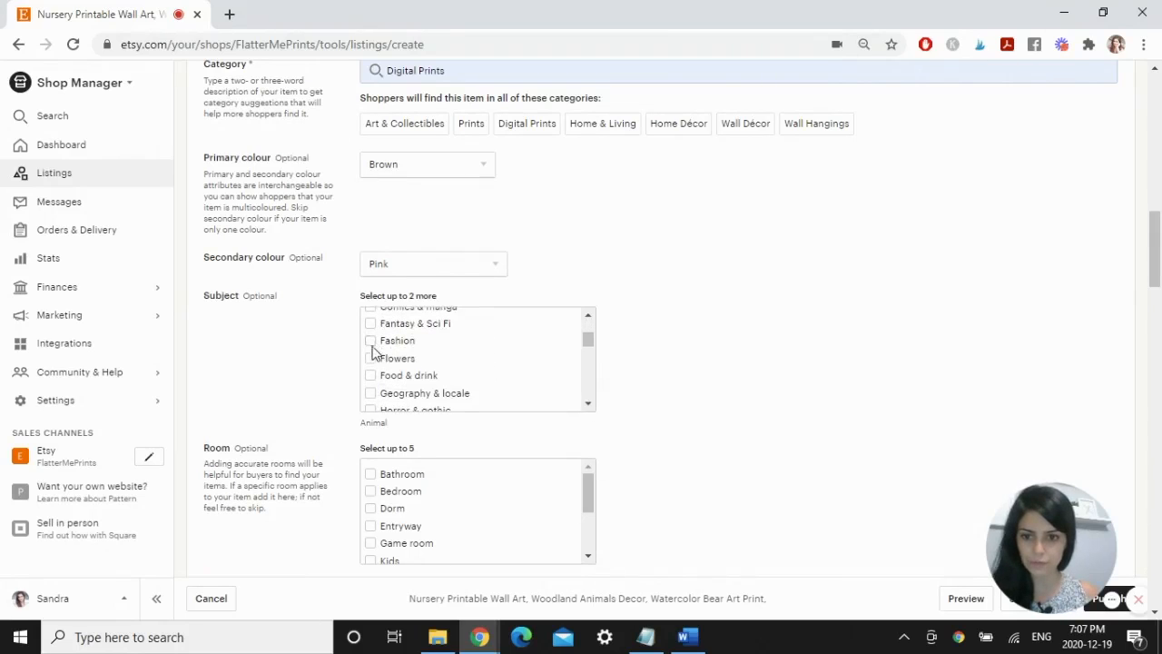
left_click(370, 357)
left_click(588, 404)
left_click(589, 404)
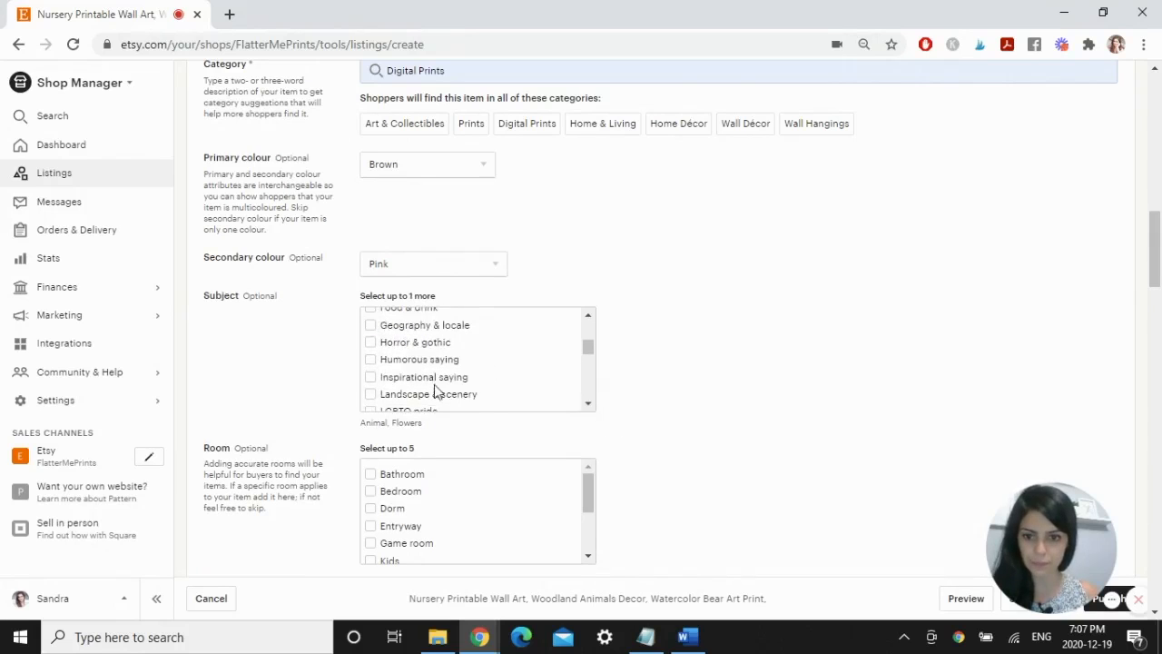
left_click(370, 377)
Select Bedroom, Kids and Nursery as the rooms for the listing
scroll(237, 367, "down", 1)
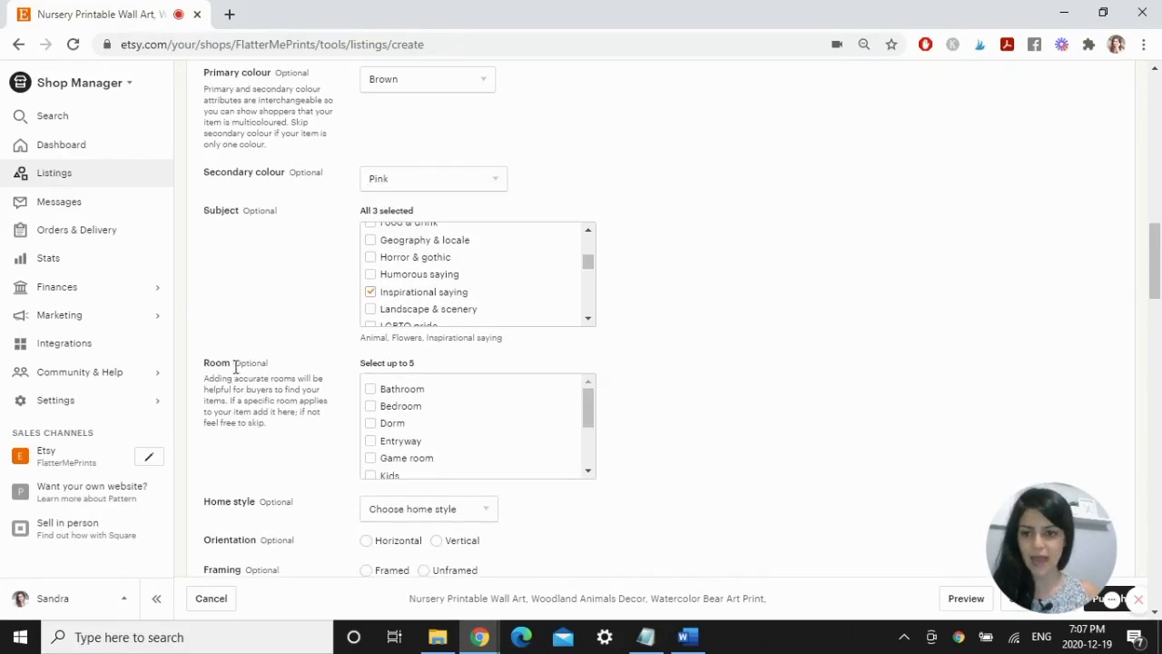
left_click(370, 406)
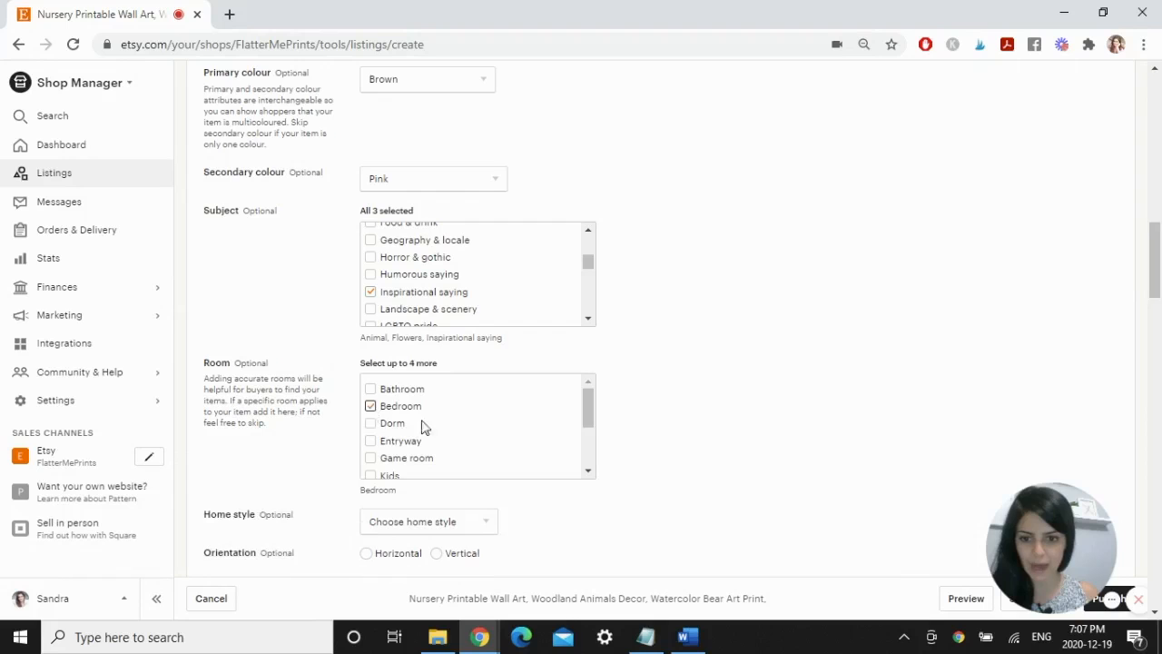
left_click_drag(588, 402, 339, 430)
left_click(370, 430)
left_click_drag(587, 431, 453, 469)
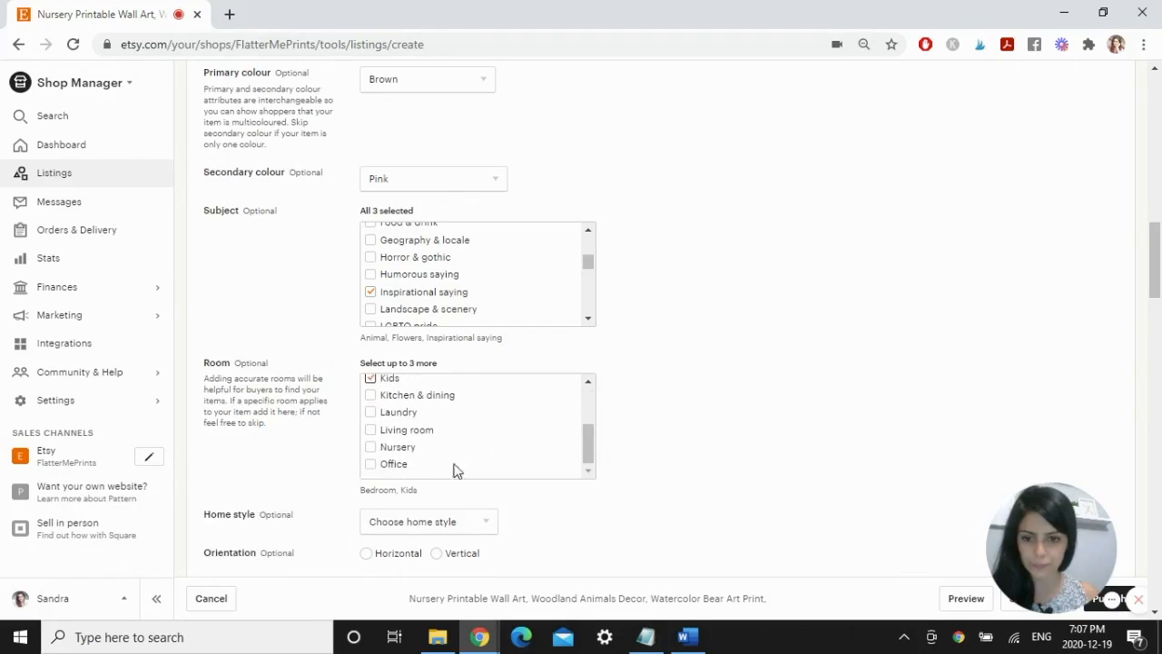
left_click(370, 446)
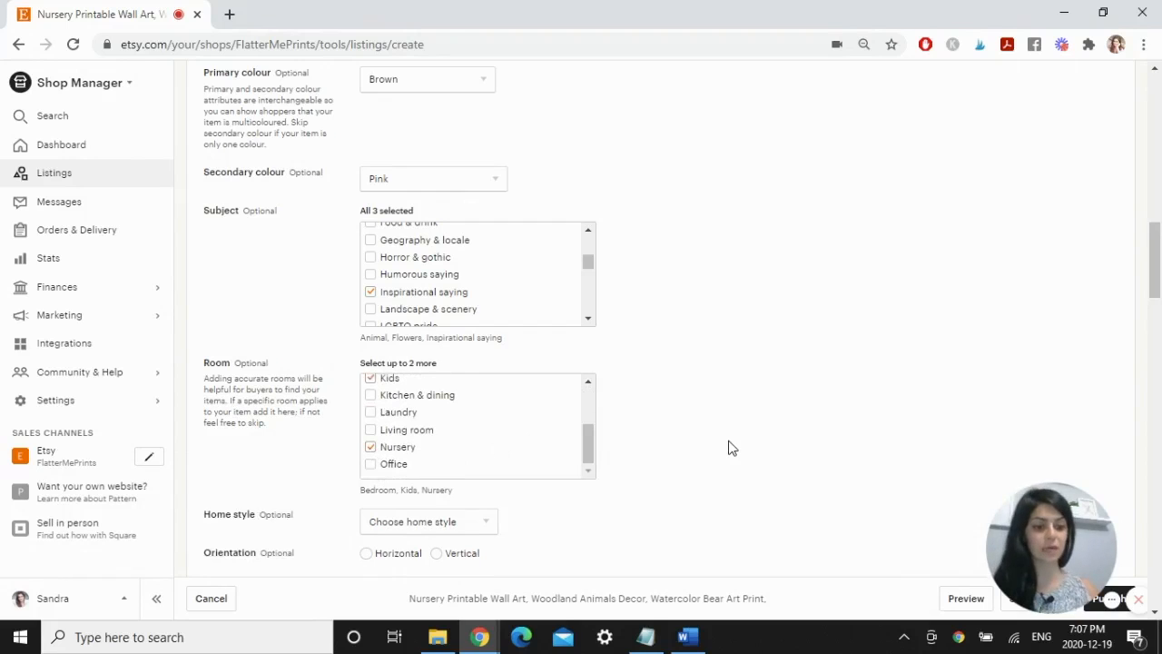
Look through the available home style options for the listing without choosing one
scroll(459, 366, "down", 2)
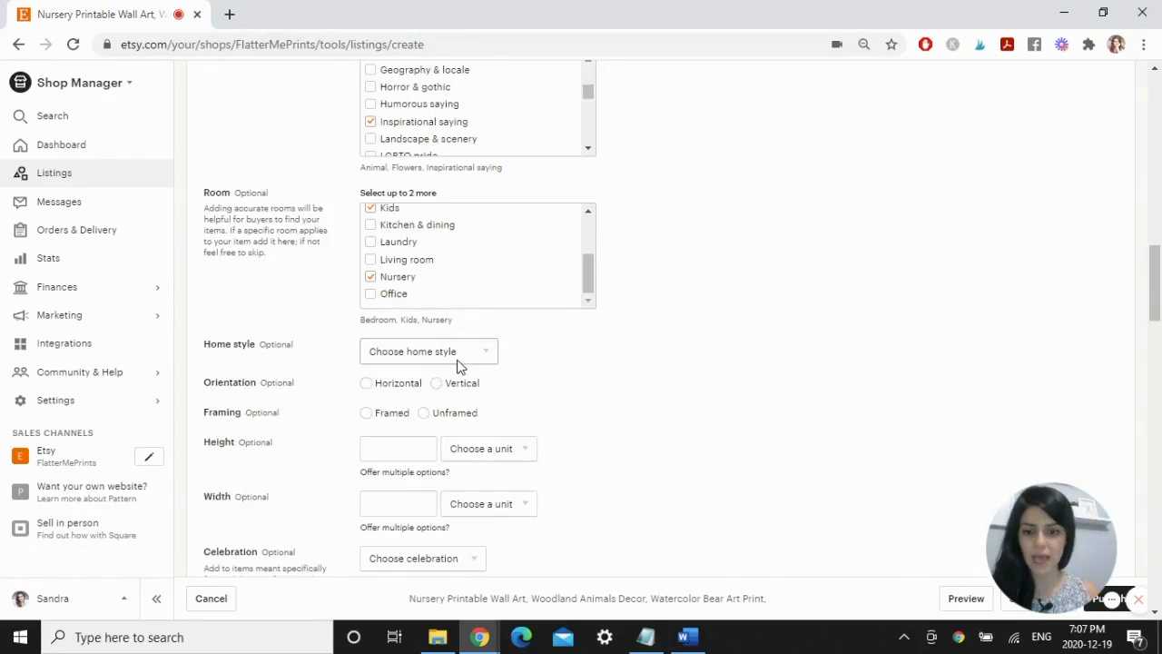
left_click(475, 356)
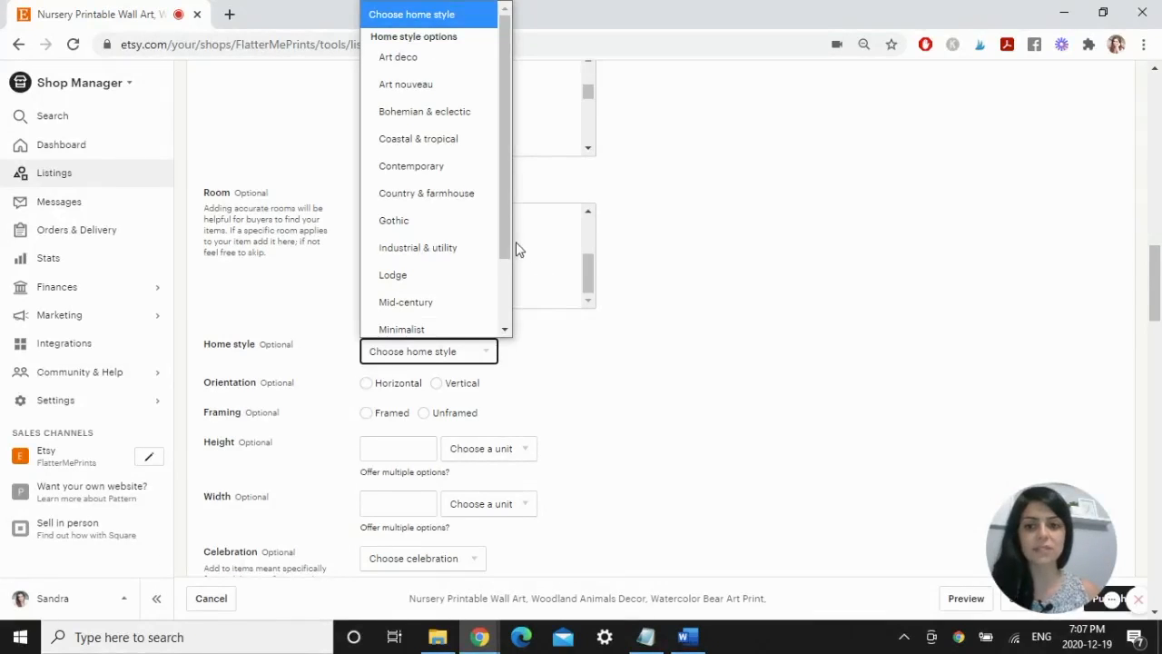
left_click_drag(503, 224, 511, 269)
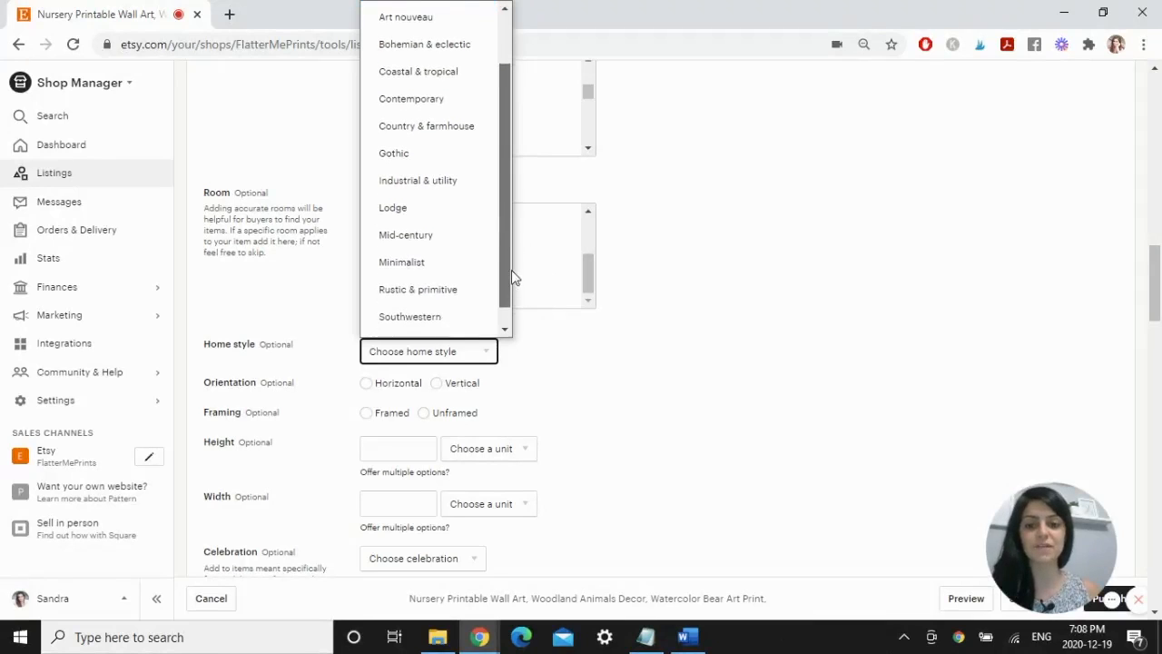
left_click(737, 378)
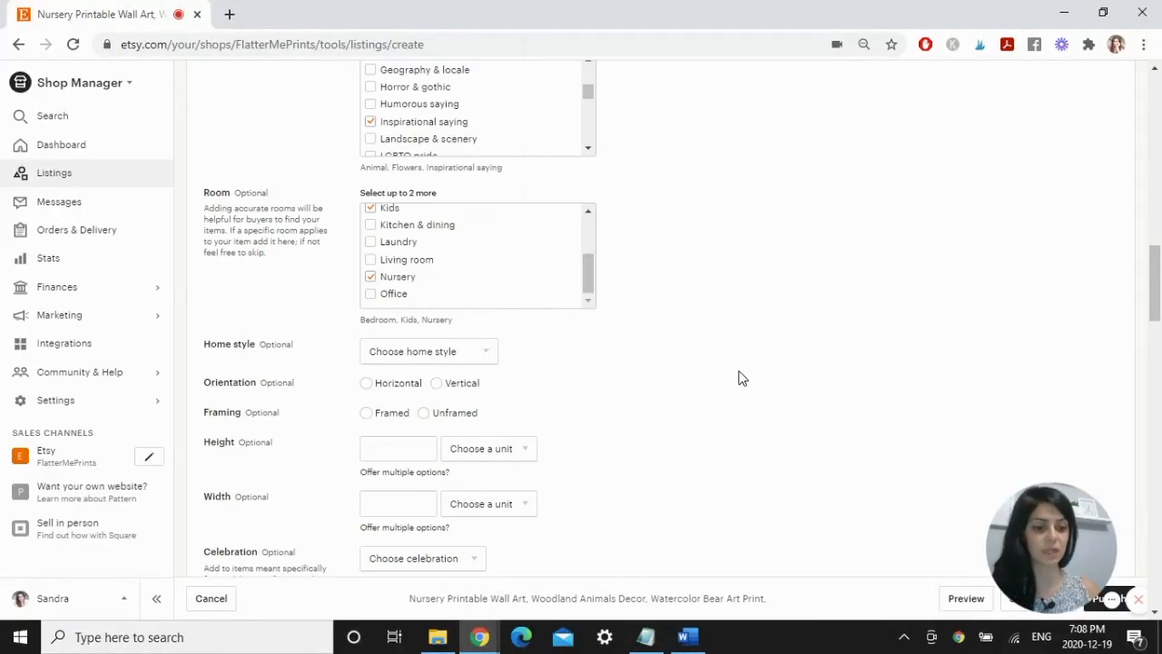
Set the item's orientation to Vertical and its framing to Unframed
scroll(722, 380, "down", 1)
left_click(437, 303)
left_click(426, 330)
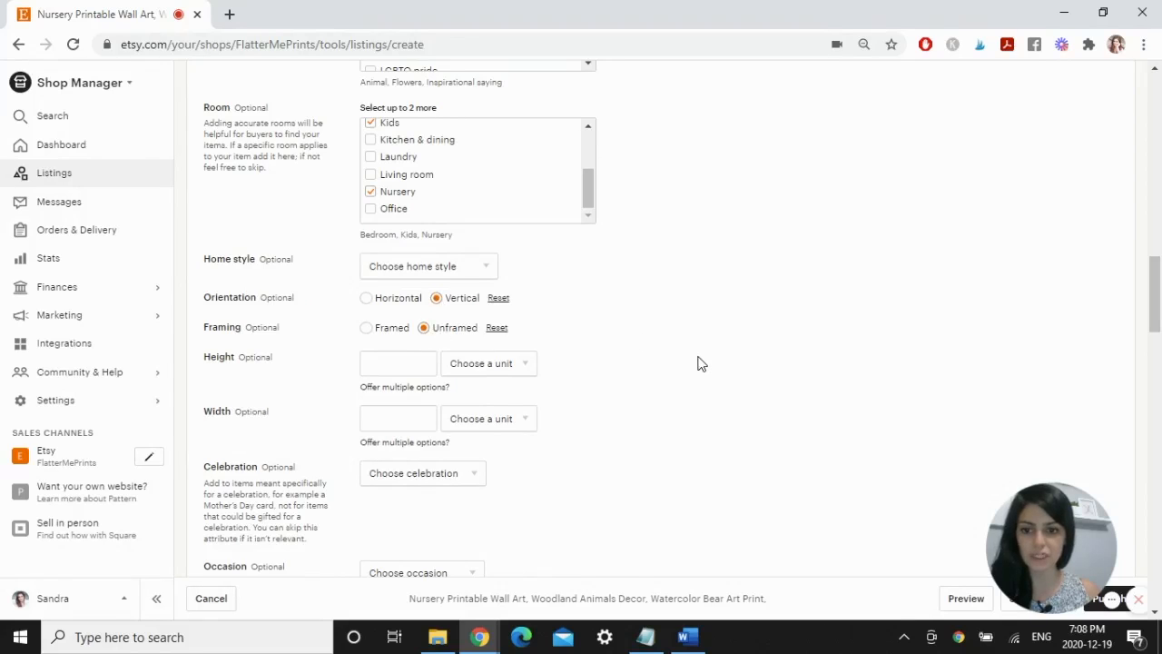
Look over the celebration options without choosing one, and set the listing's occasion to 1st birthday
scroll(697, 363, "down", 1)
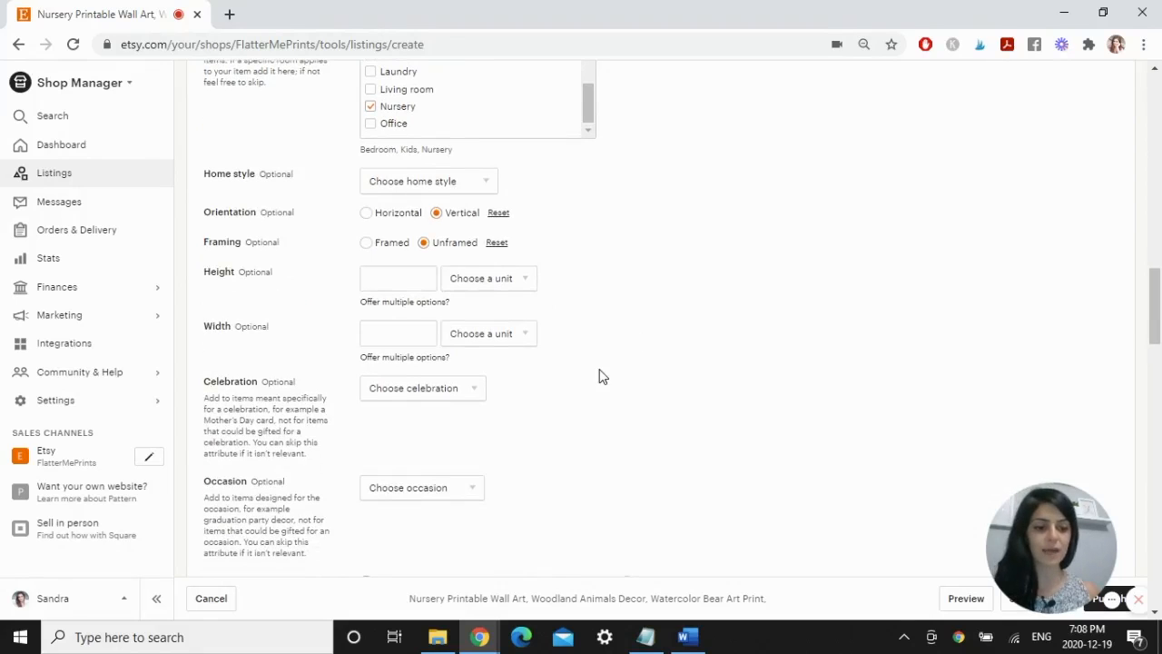
scroll(601, 376, "down", 1)
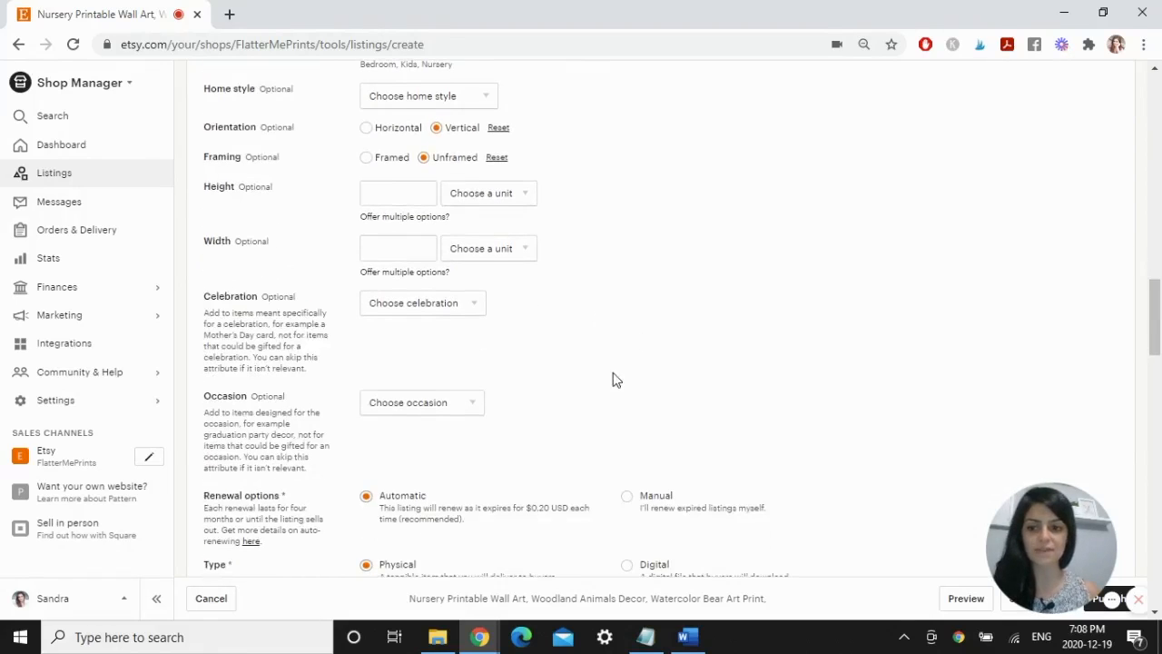
left_click(466, 306)
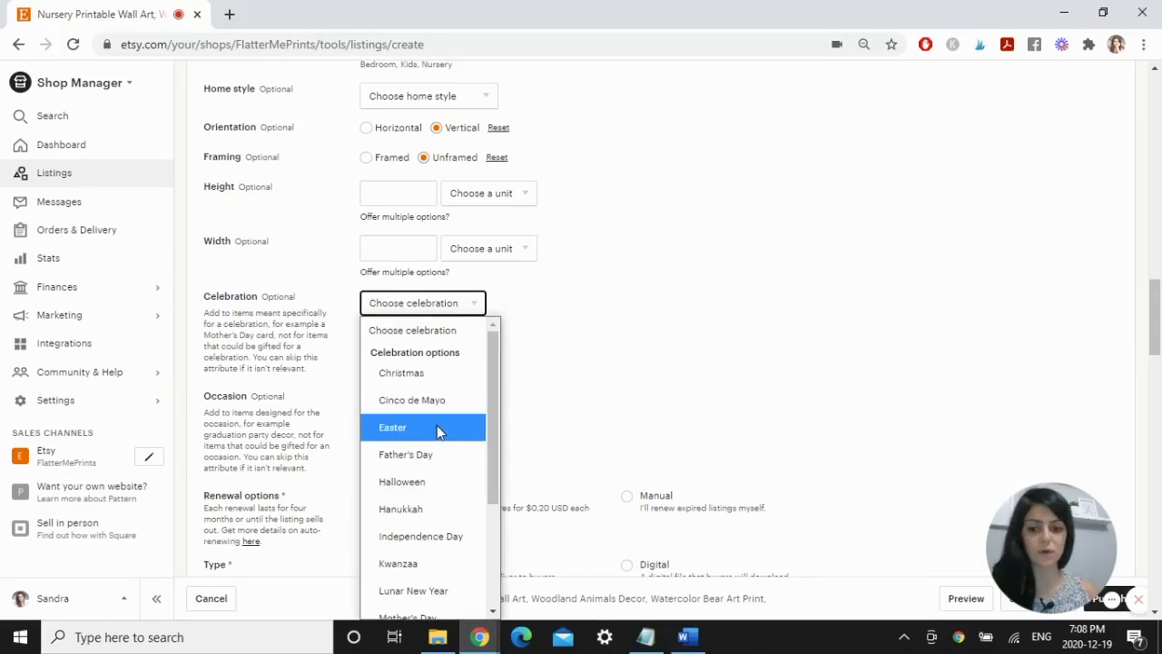
scroll(669, 366, "down", 1)
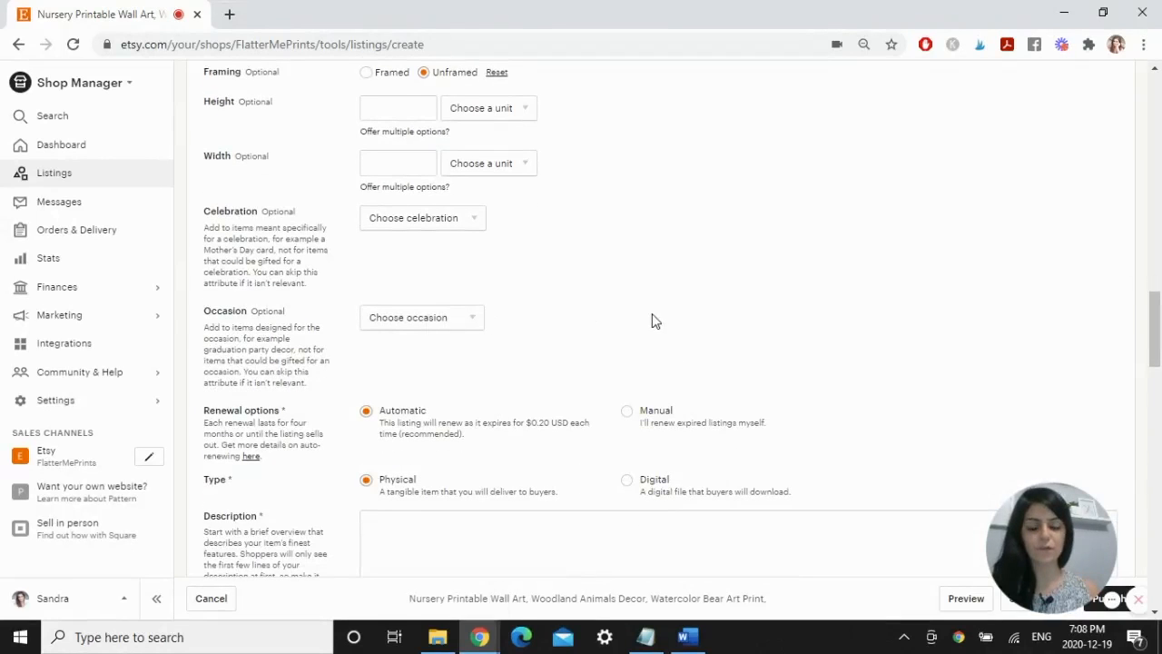
left_click(461, 327)
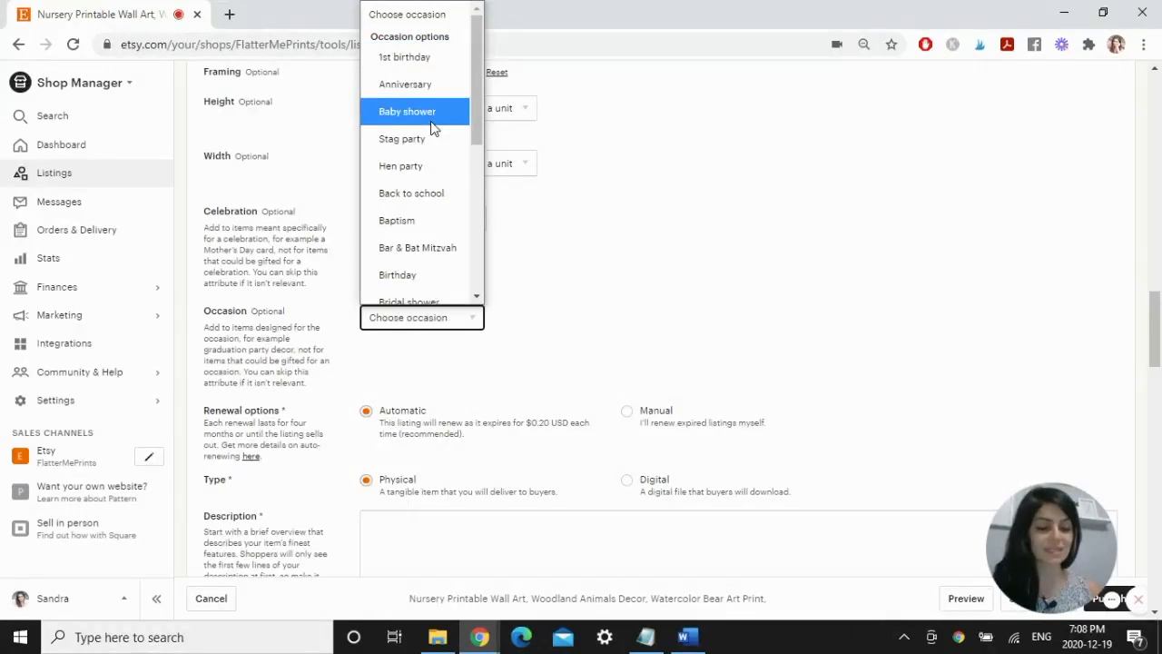
left_click(406, 59)
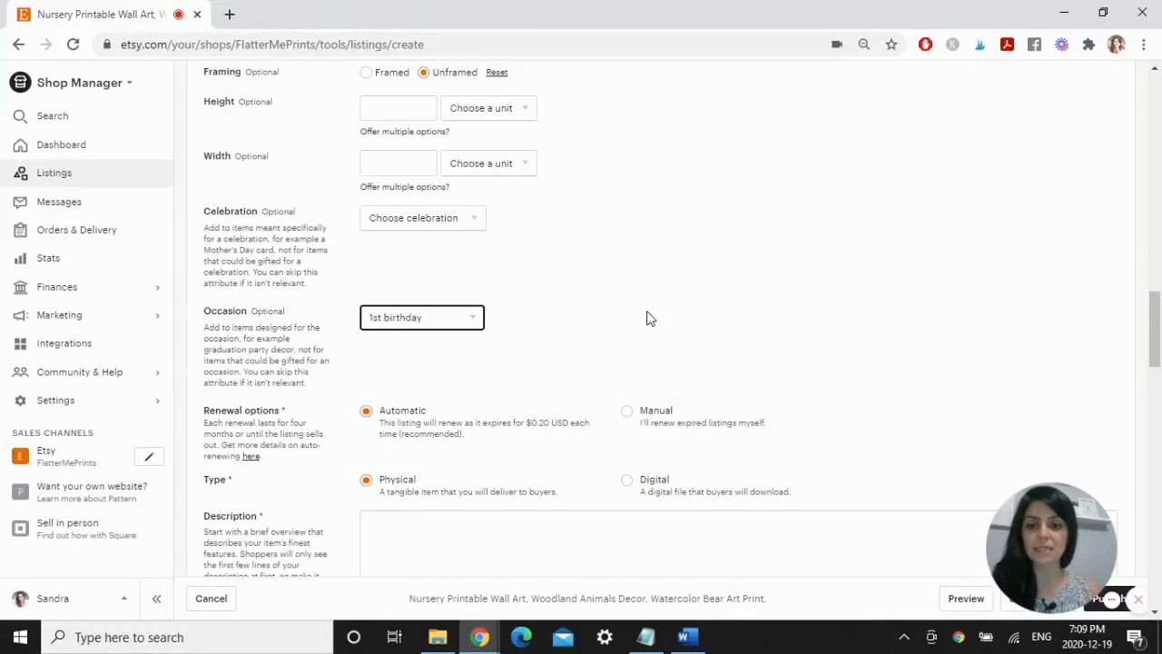
Set the listing type to Digital, keeping automatic renewal
scroll(664, 298, "down", 1)
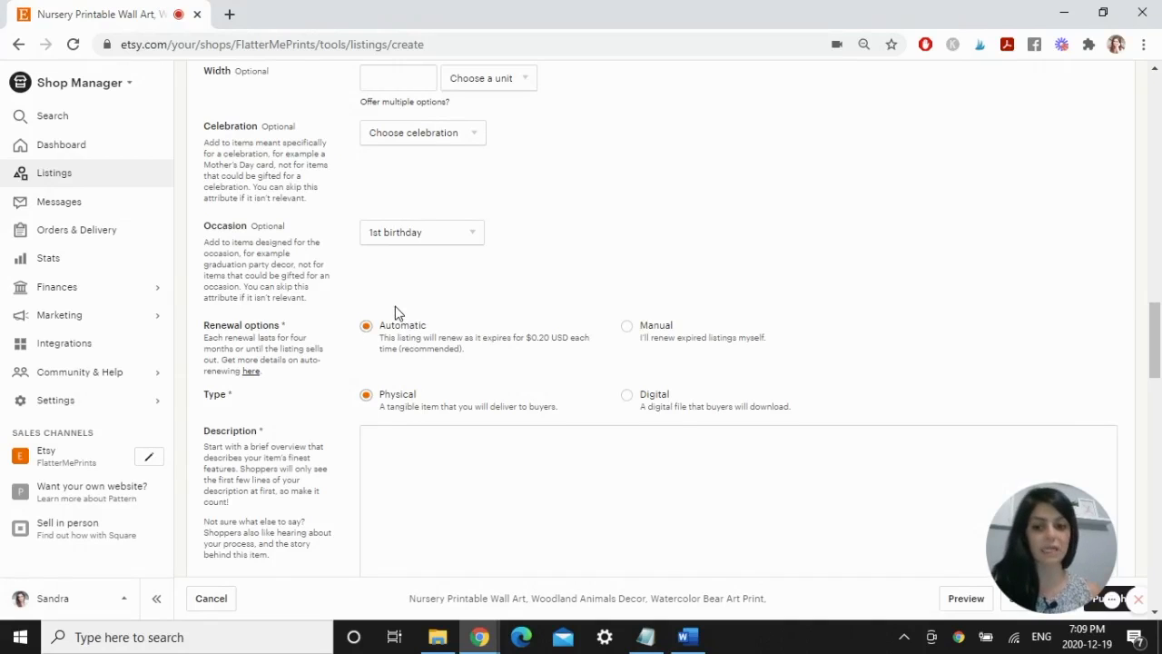
scroll(359, 331, "down", 1)
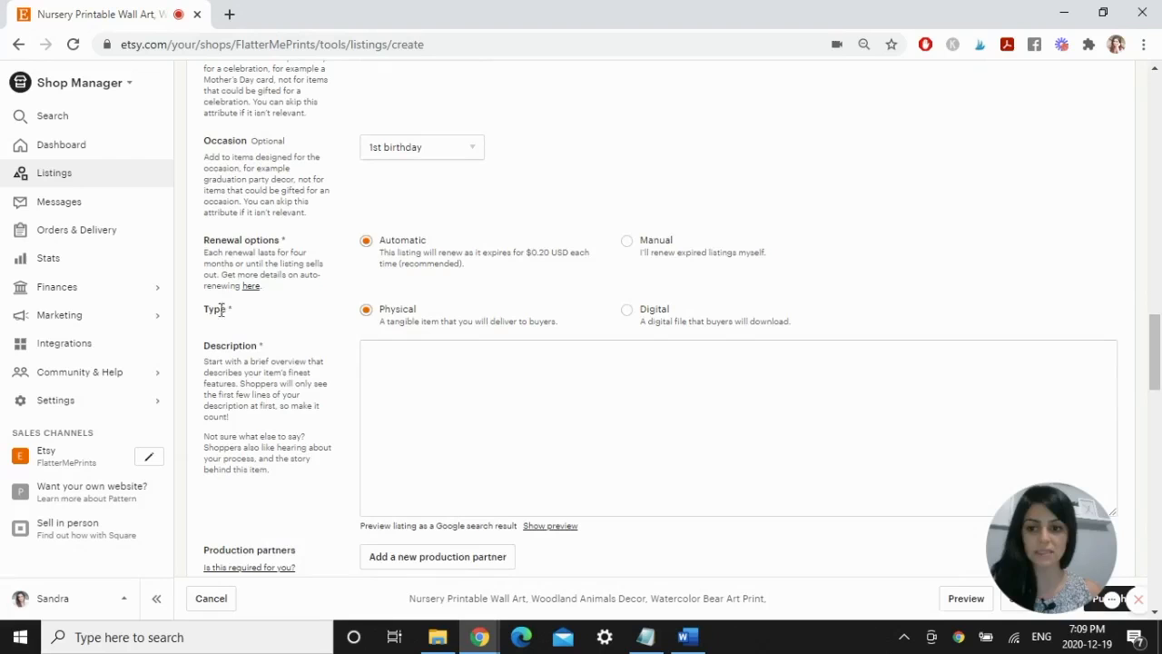
left_click(627, 312)
Paste the prepared text about the woodland animal nursery print into the listing description
scroll(1089, 364, "down", 1)
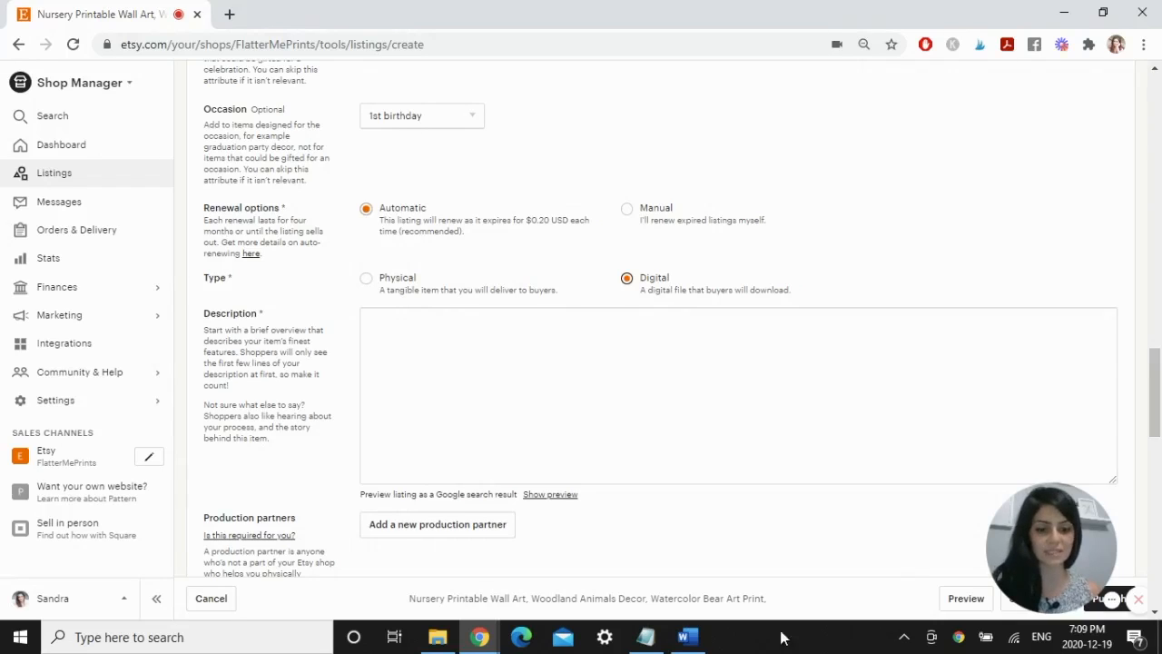
left_click(601, 332)
key("ctrl+v")
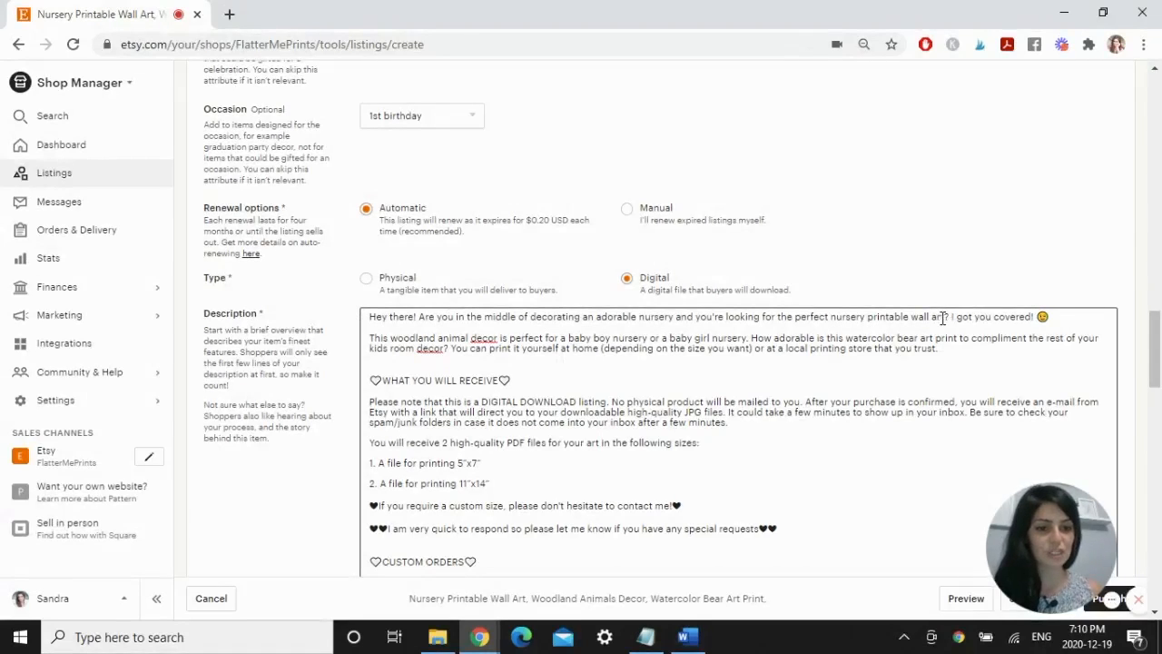
Review the description from the opening keyword phrases through file sizes, custom orders, additional options, customer review, returns, printing, framing and copyright notice
left_click_drag(942, 317, 806, 317)
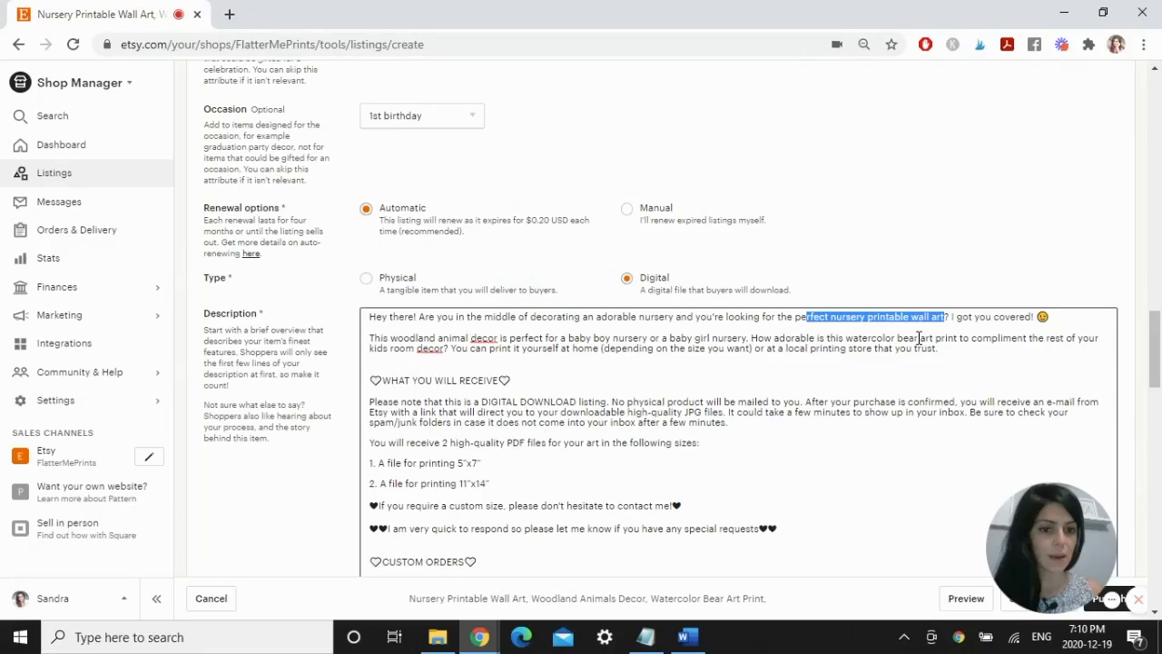
left_click(901, 320)
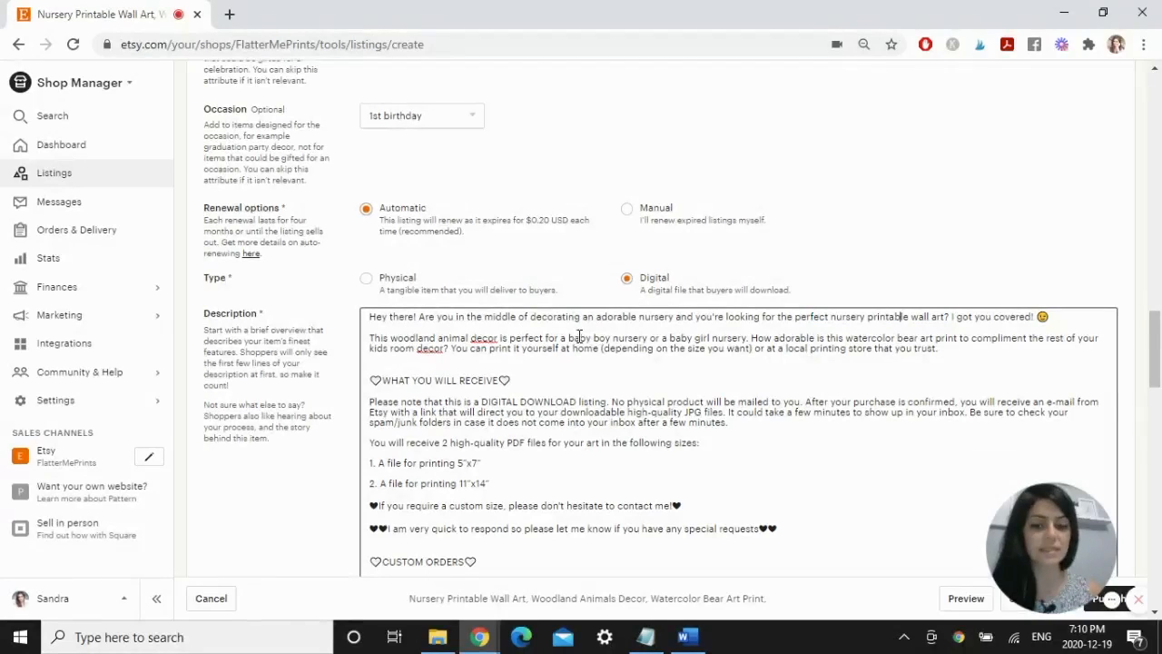
left_click_drag(955, 353, 472, 363)
left_click(401, 335)
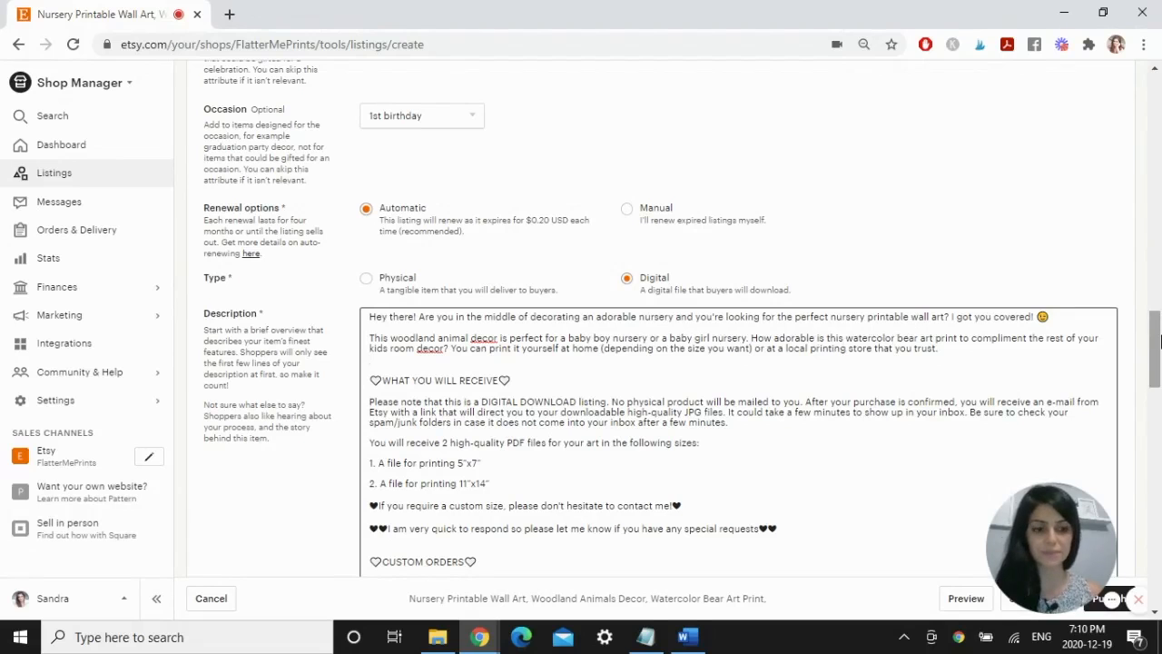
left_click_drag(1159, 341, 1159, 354)
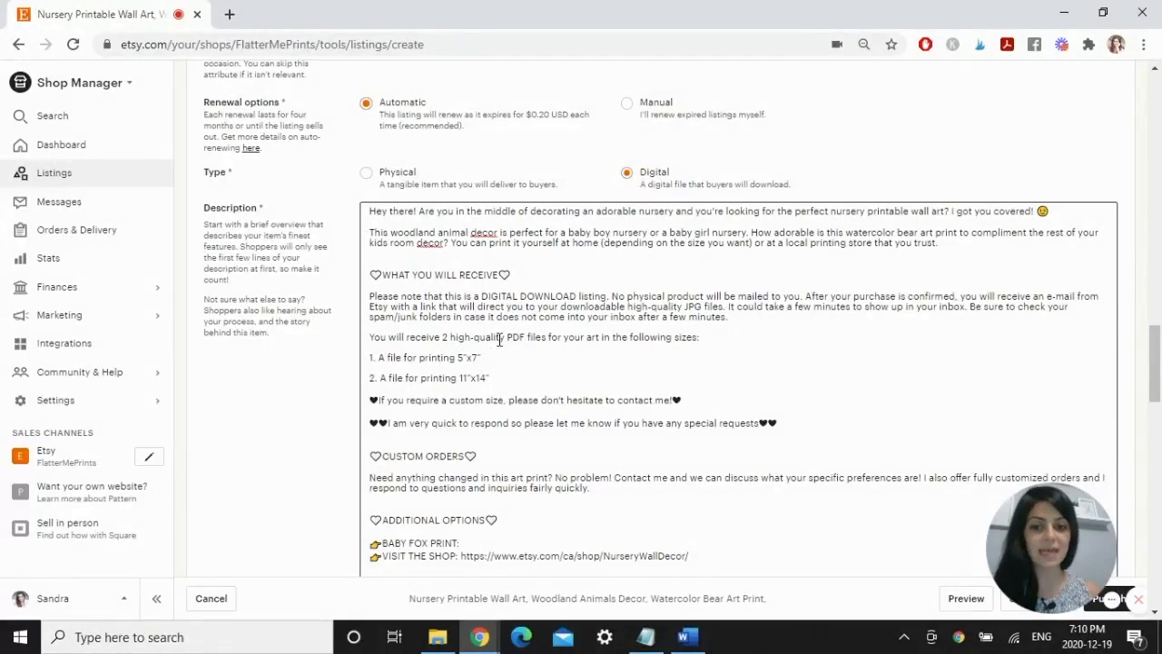
scroll(514, 339, "down", 3)
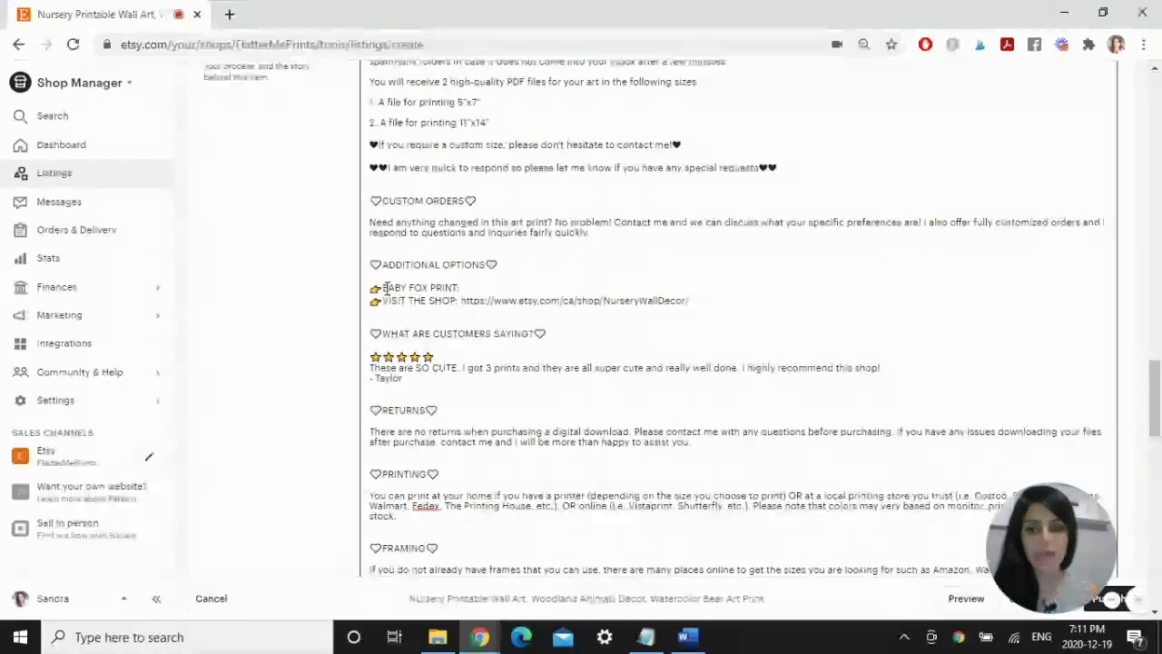
left_click(563, 279)
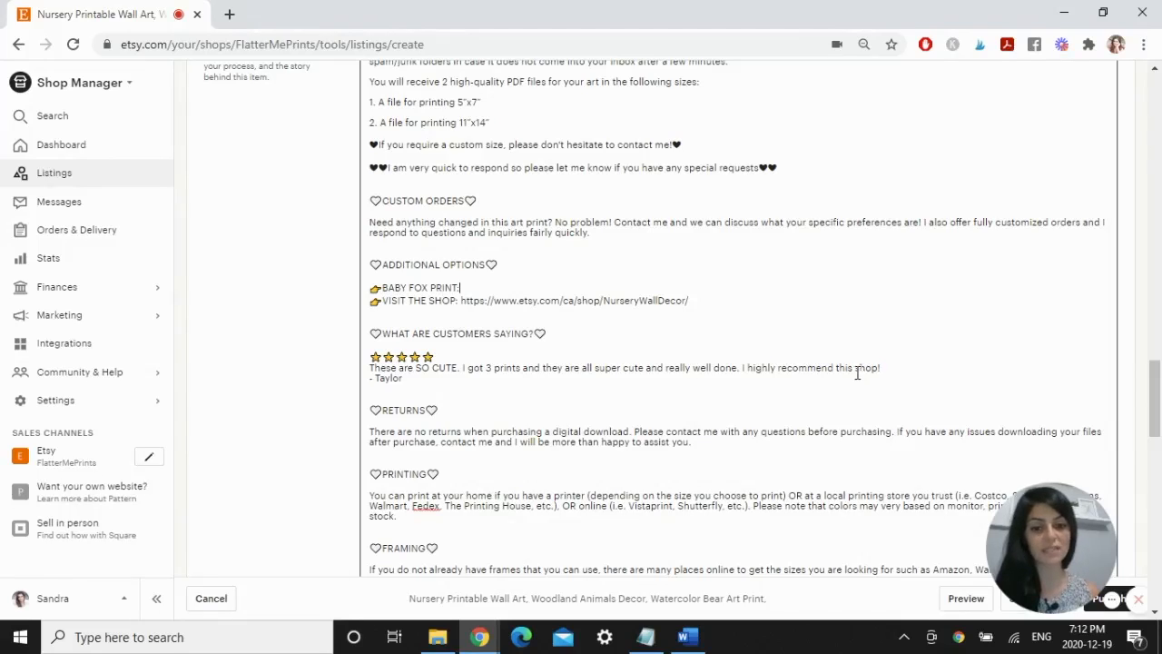
scroll(858, 368, "down", 2)
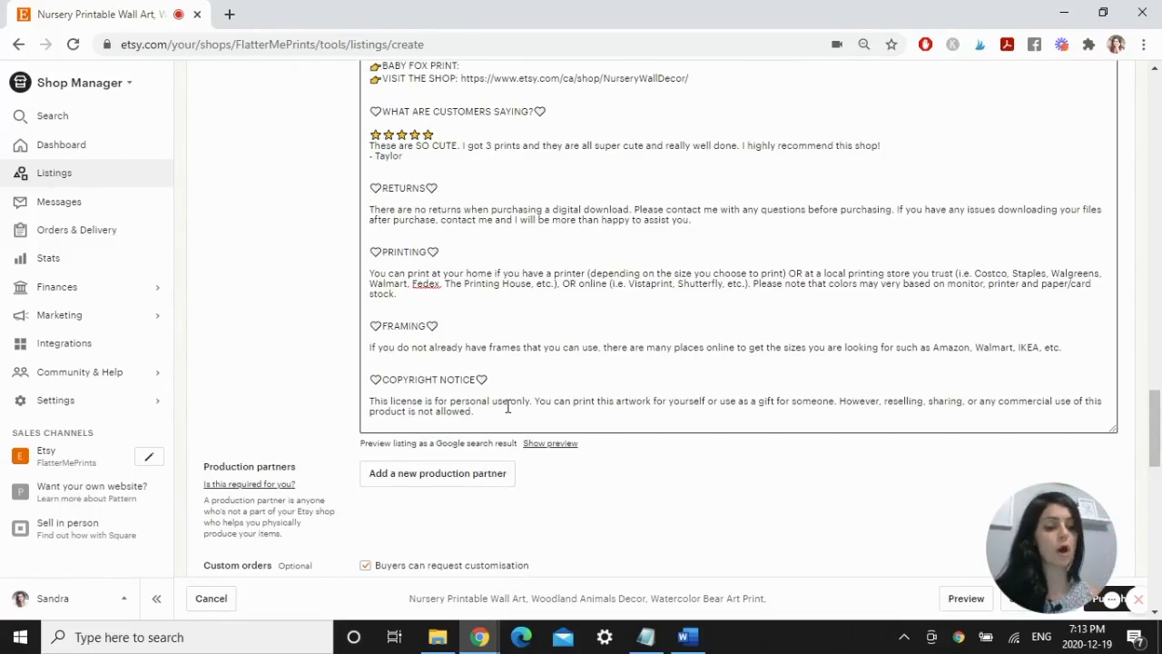
scroll(532, 367, "down", 2)
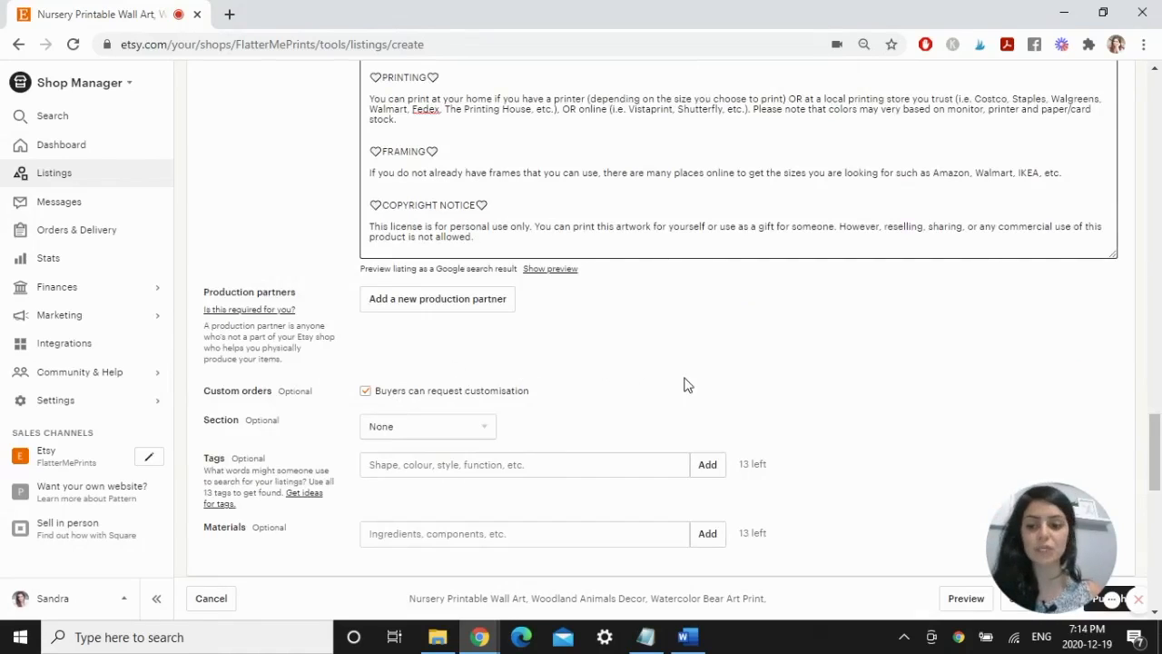
Look through the shop section options, leaving the section at None, and disable customisation requests from buyers
scroll(688, 386, "down", 1)
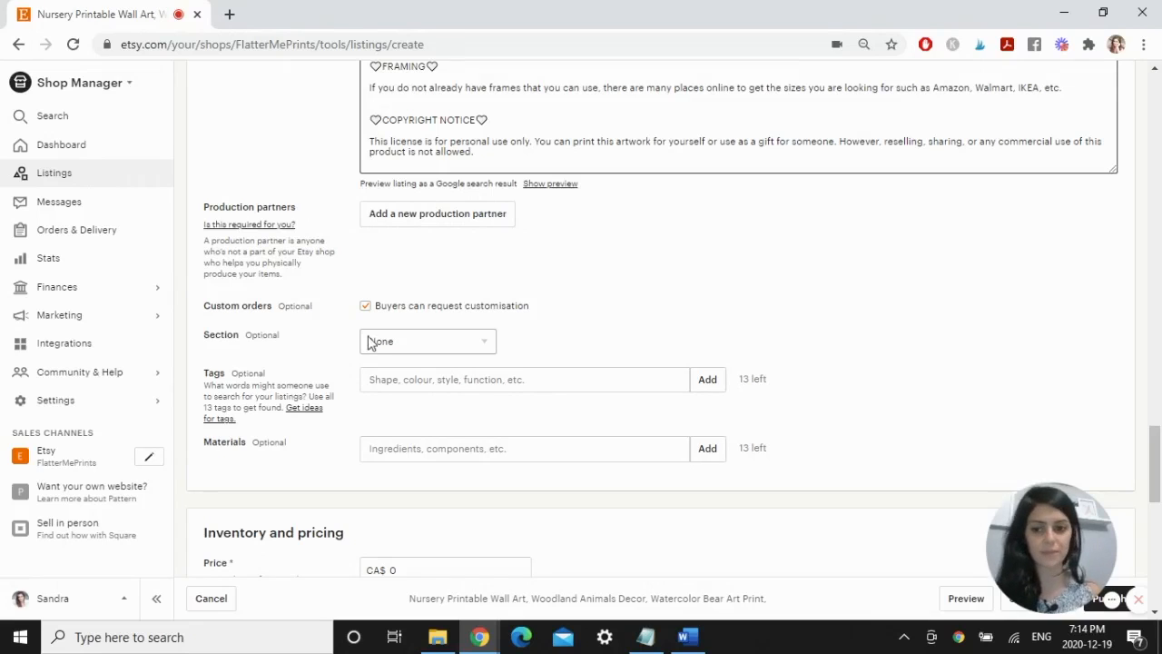
left_click(477, 353)
scroll(503, 238, "down", 2)
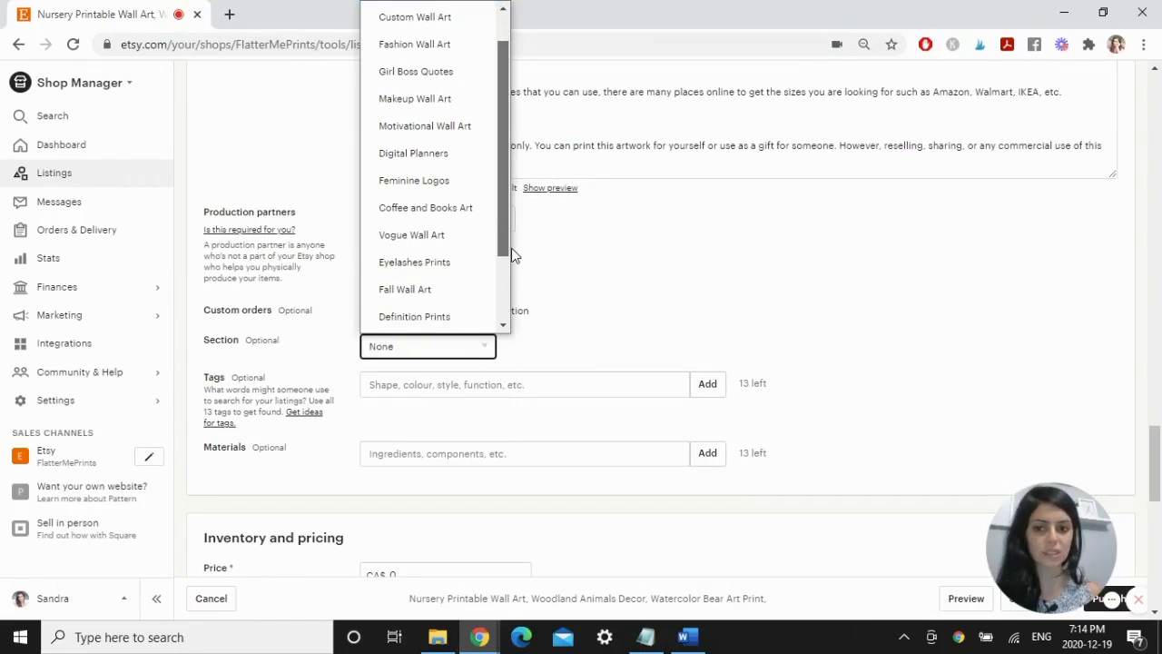
left_click(660, 313)
scroll(636, 309, "down", 1)
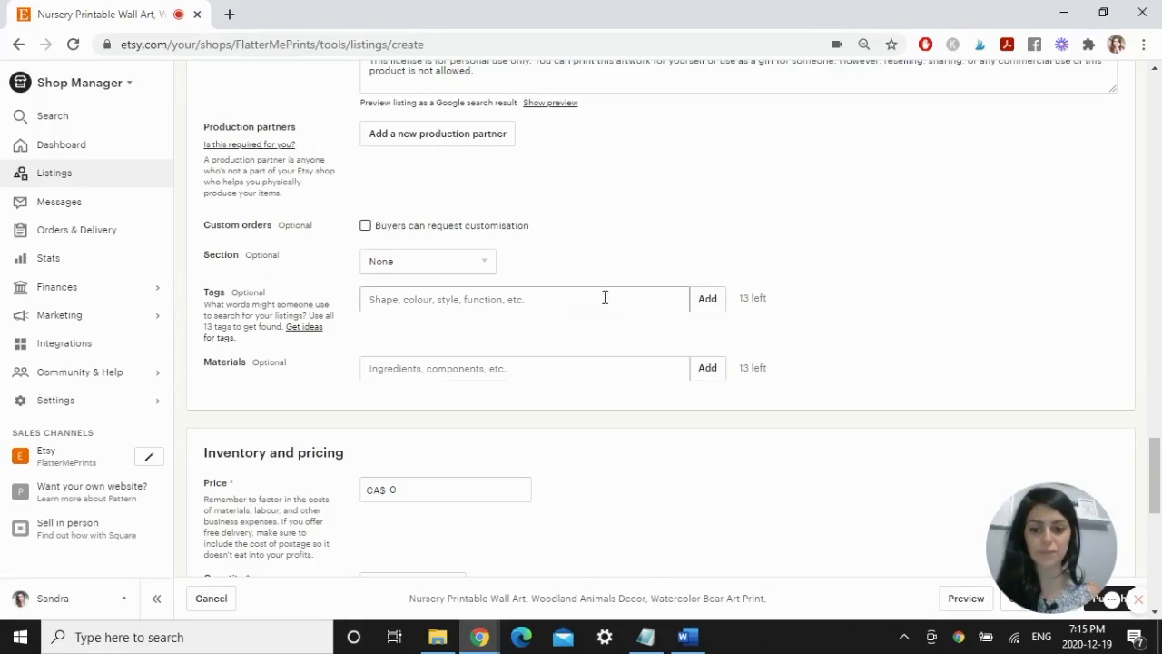
Try to add "nursery printable wall art" as a single listing tag
left_click(588, 299)
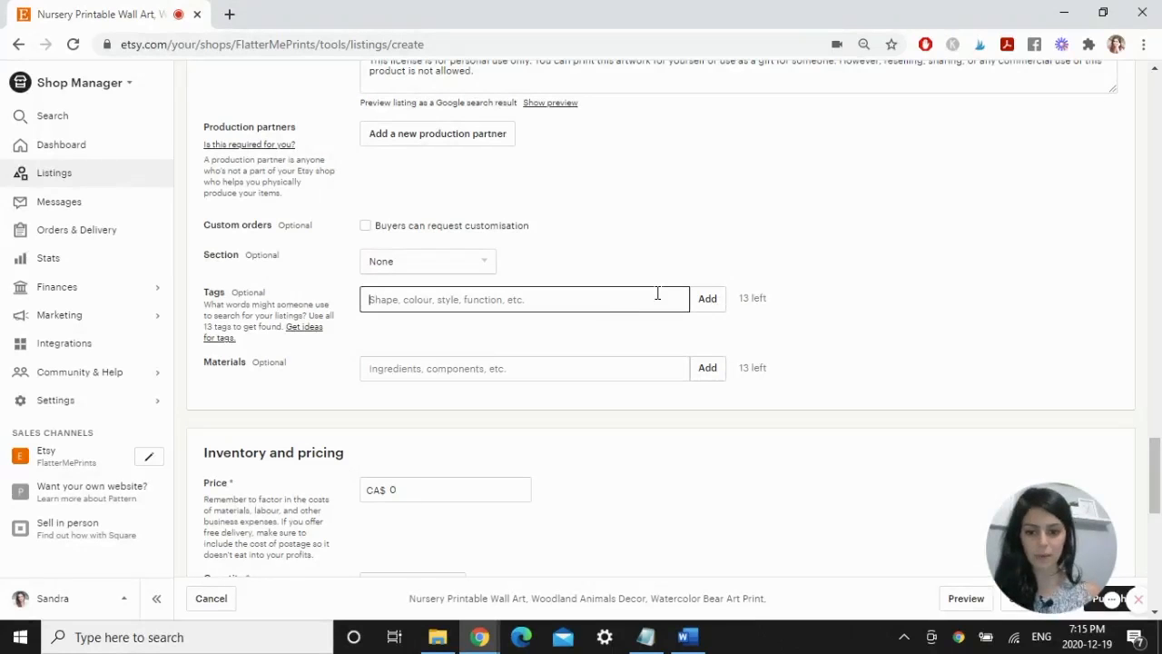
type("nursery")
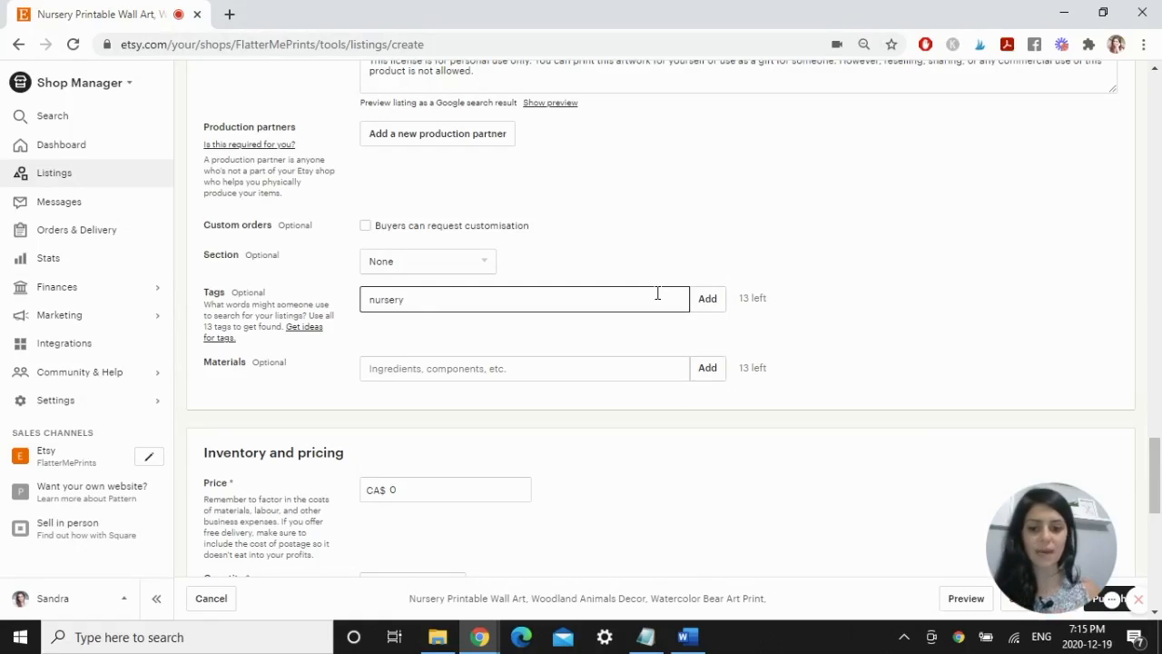
type(" printable wall art")
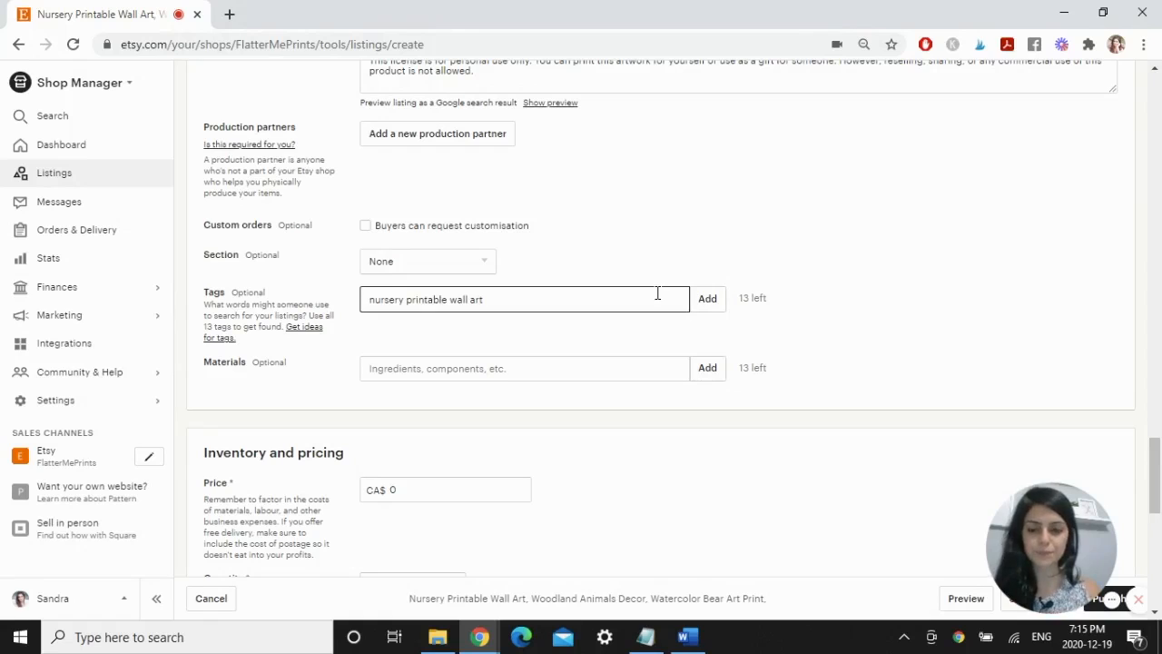
key("Return")
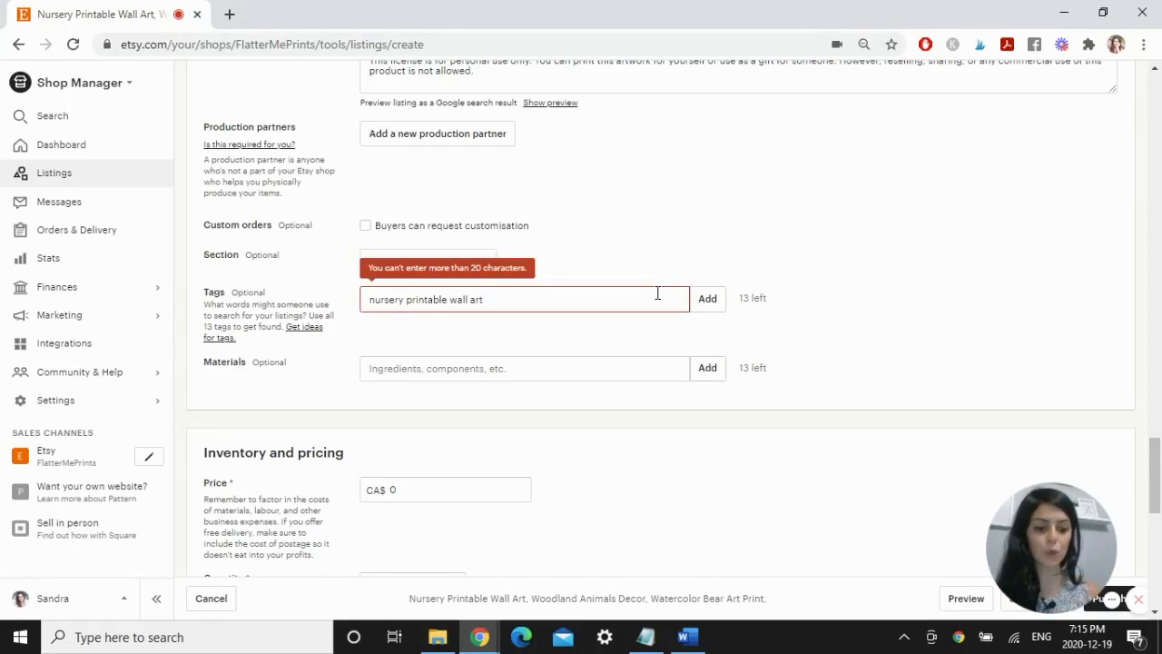
Shorten the entered tag to "nursery printable" and add it to the listing
key("BackSpace")
key("BackSpace")
key("BackSpace")
key("BackSpace")
key("BackSpace")
key("BackSpace")
key("BackSpace")
key("BackSpace")
key("BackSpace")
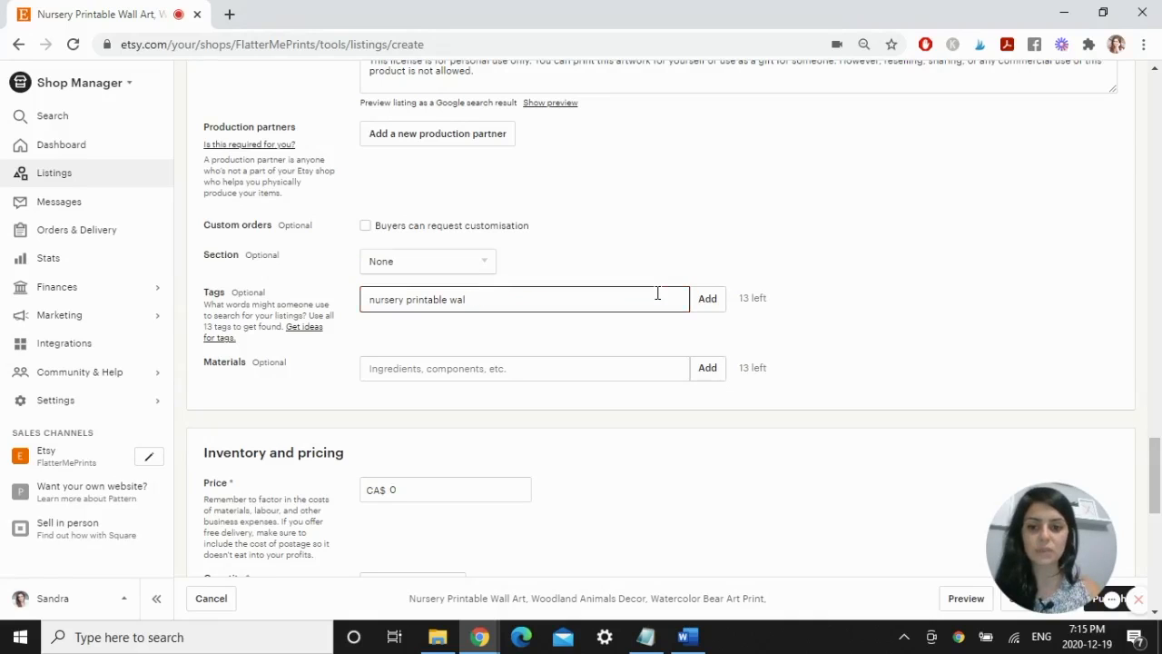
key("Return")
Add "wall art", "woodland animals" and "decor" as further separate listing tags
type("wall art")
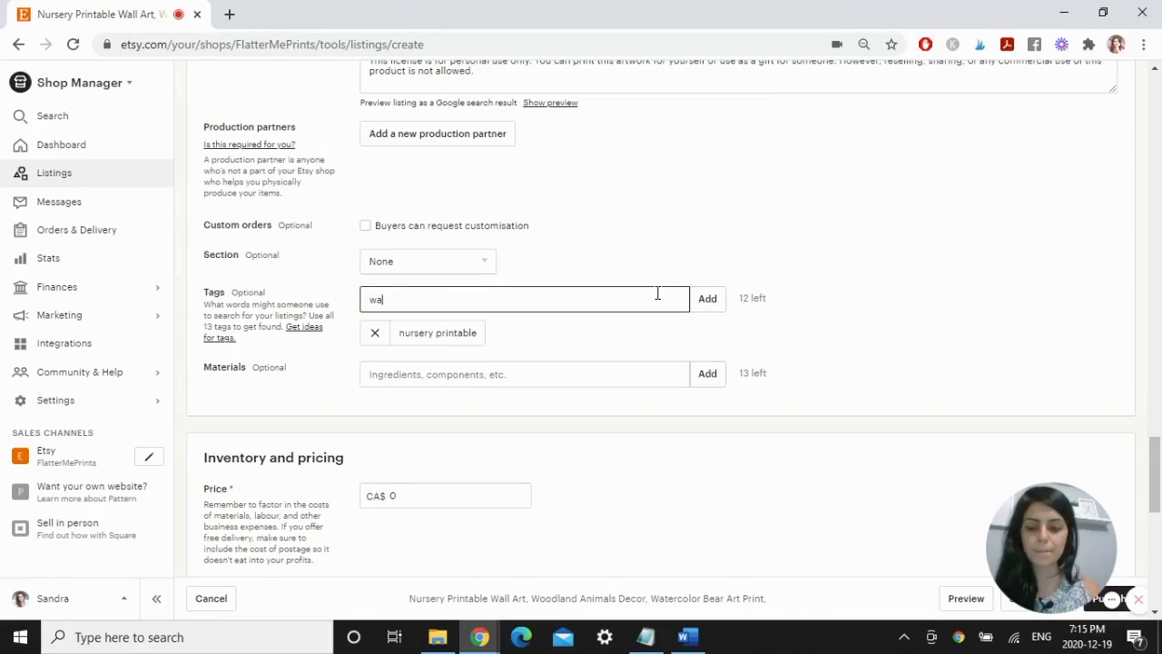
key("Return")
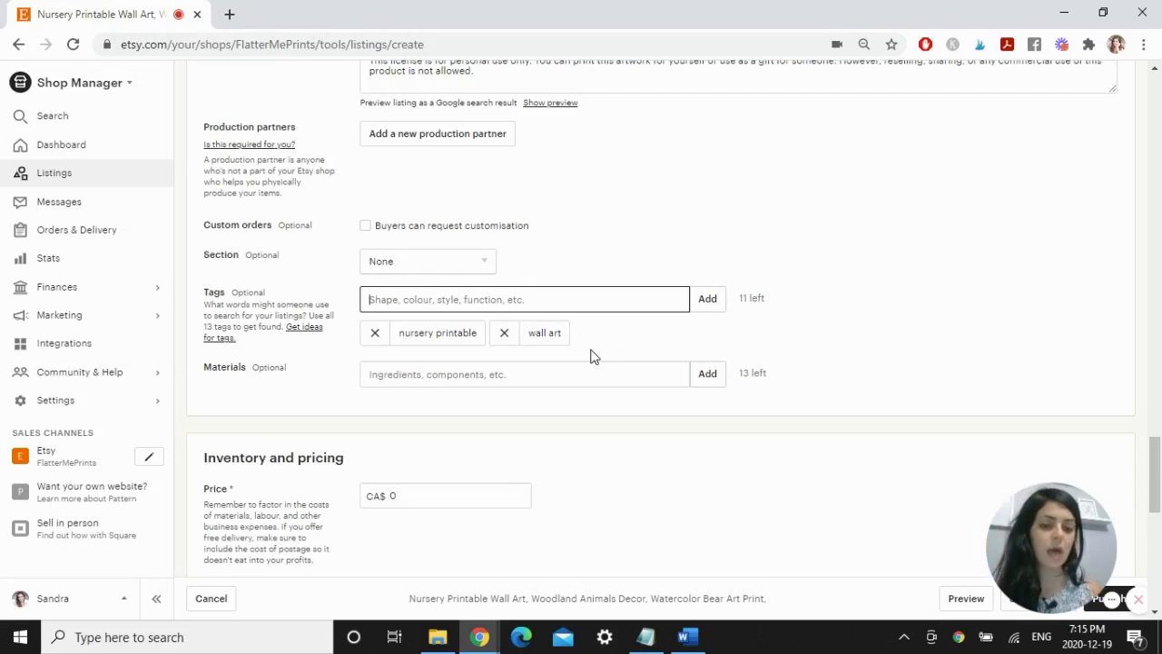
type("woodland animals, decor")
key("Return")
scroll(513, 389, "down", 1)
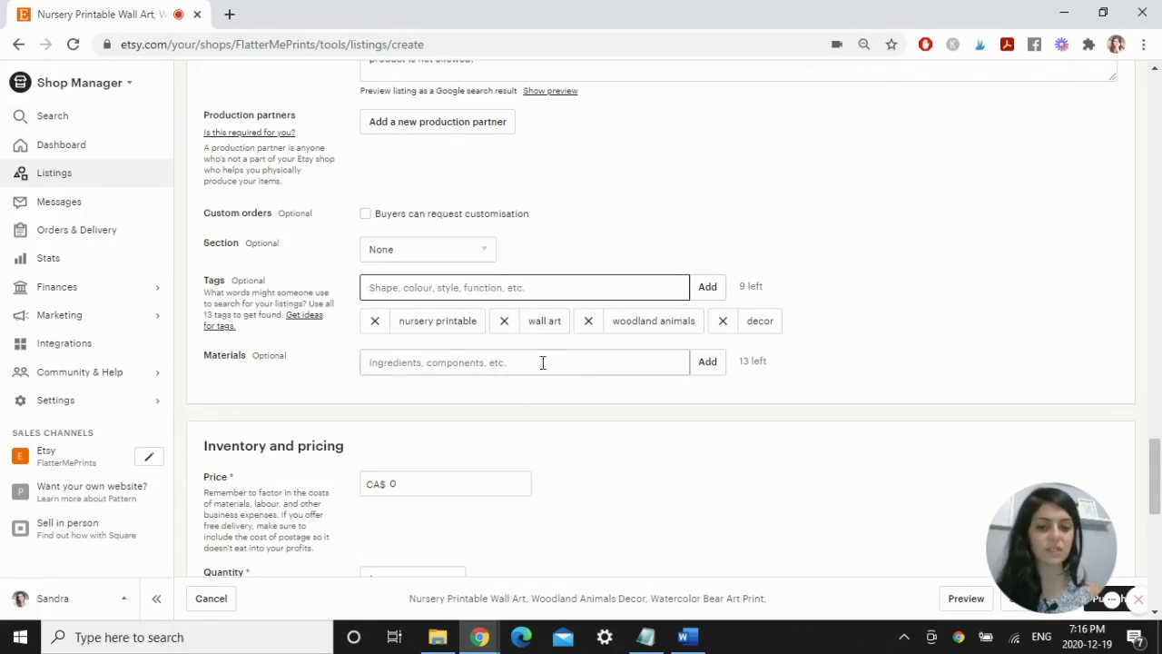
scroll(942, 412, "down", 1)
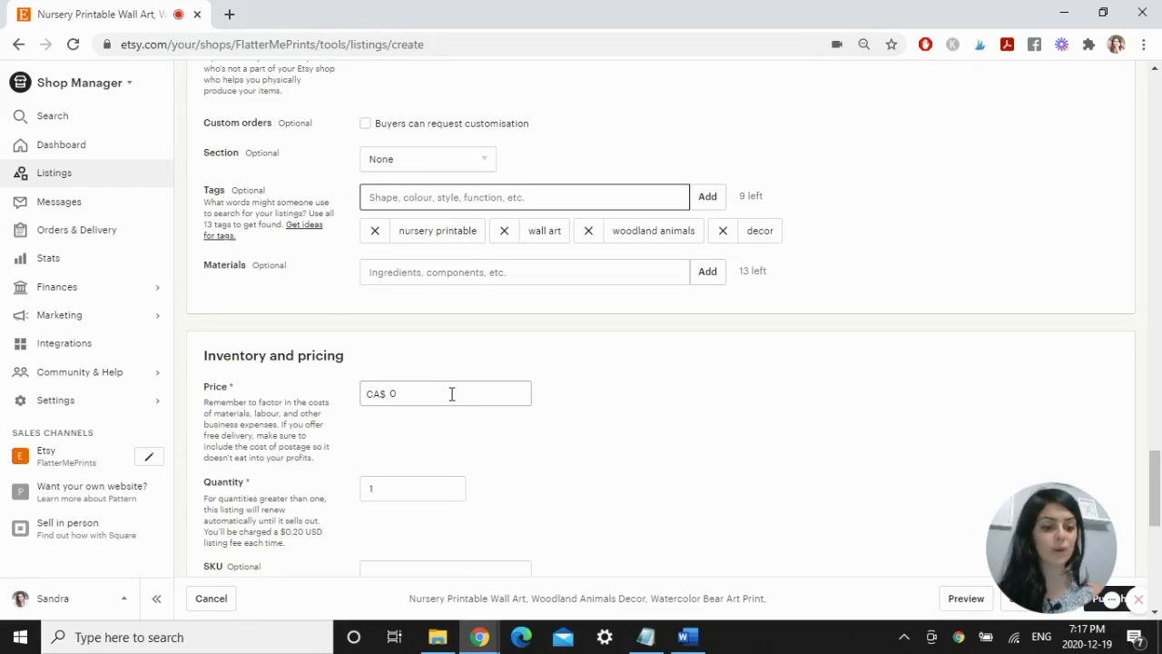
Set the listing's price to CA$ 7.00 and its quantity to 100
left_click(451, 393)
type("7.00")
left_click(624, 433)
scroll(661, 430, "down", 1)
scroll(662, 430, "down", 1)
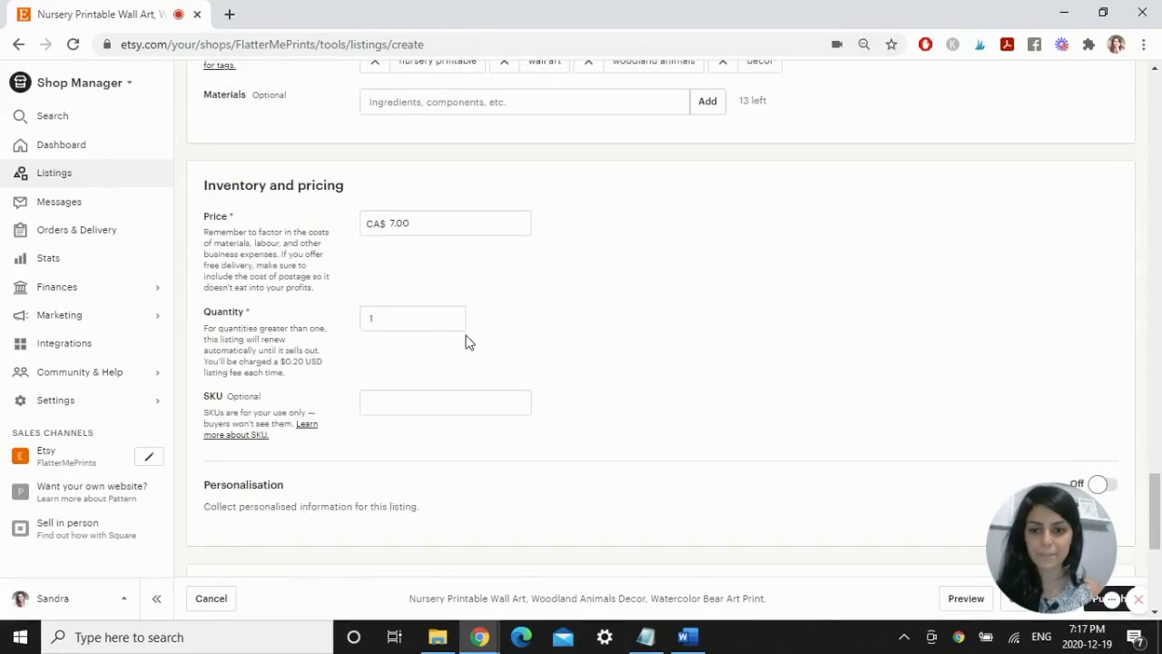
left_click(416, 321)
type("100")
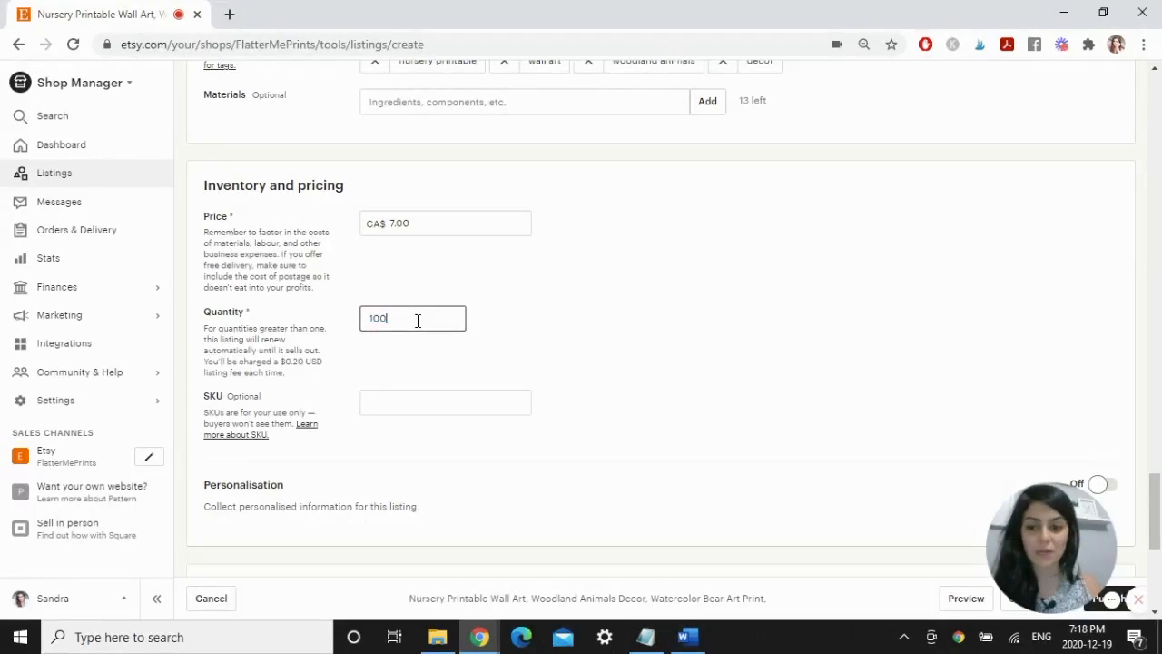
left_click(671, 340)
Upload the two PDFs "Nursery Printable Wall Art - 5x7 inches" and "Nursery Printable Wall Art - 11x14 inches" as the listing's digital files
scroll(669, 340, "down", 1)
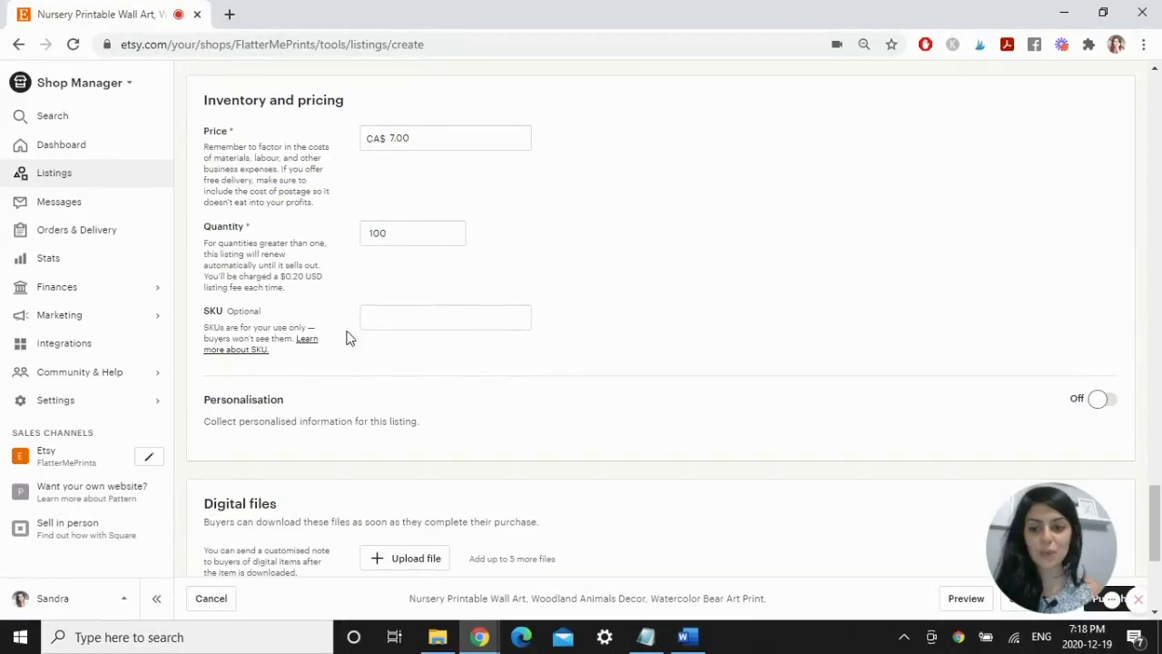
scroll(672, 327, "down", 1)
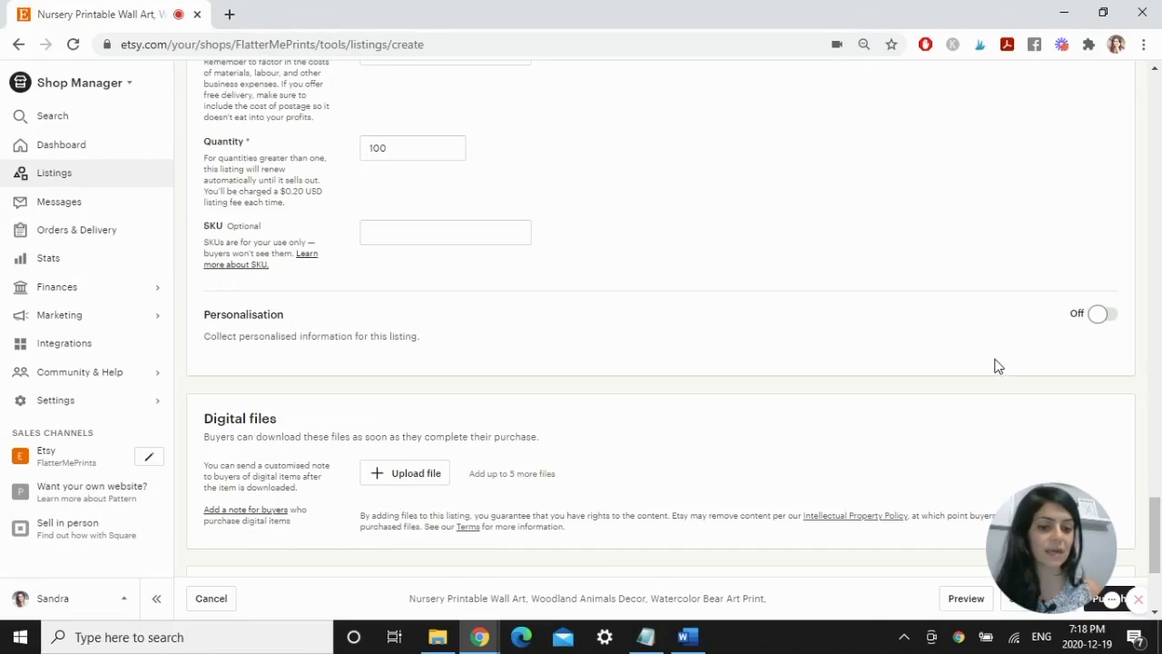
scroll(972, 345, "down", 2)
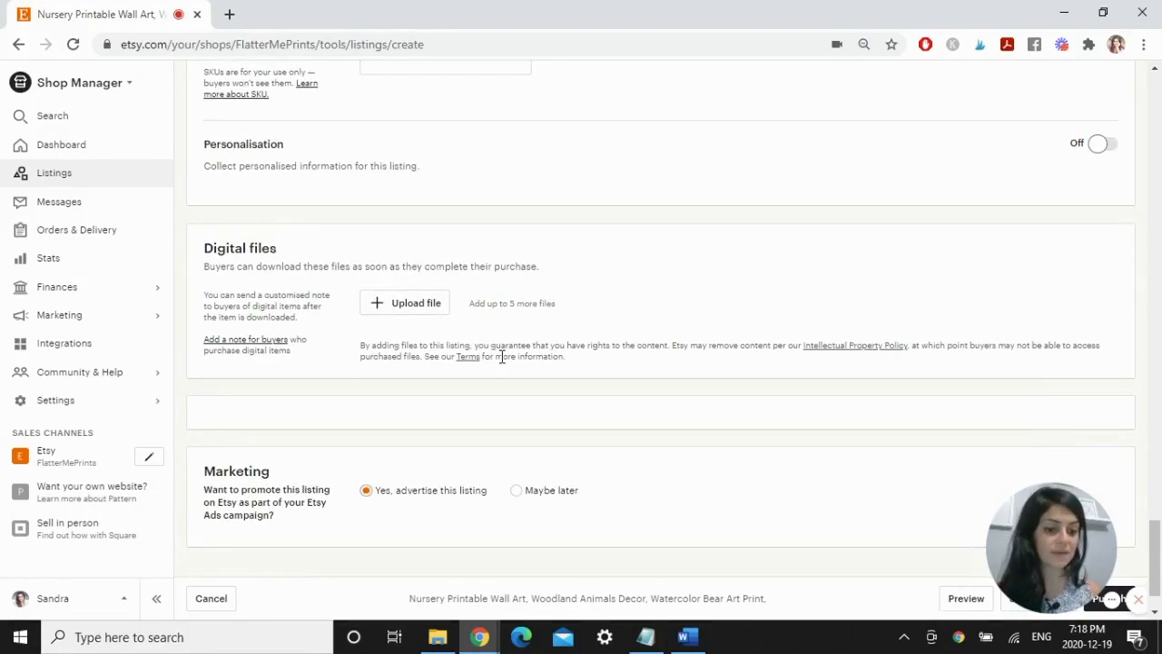
left_click(415, 305)
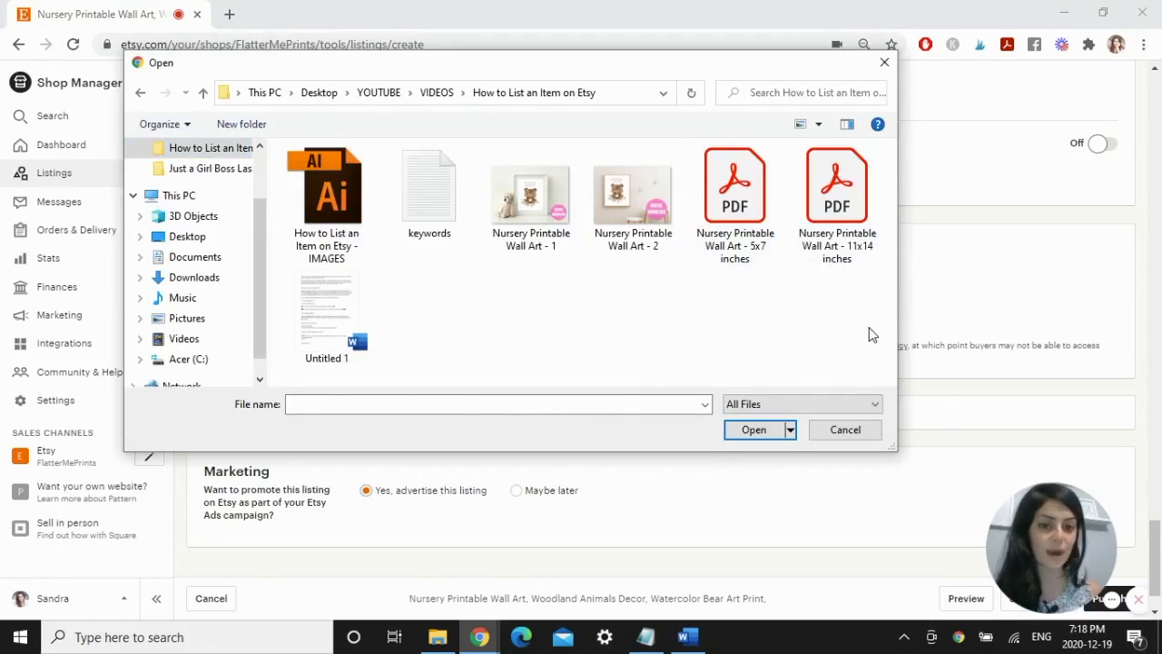
left_click_drag(868, 336, 695, 145)
left_click(753, 429)
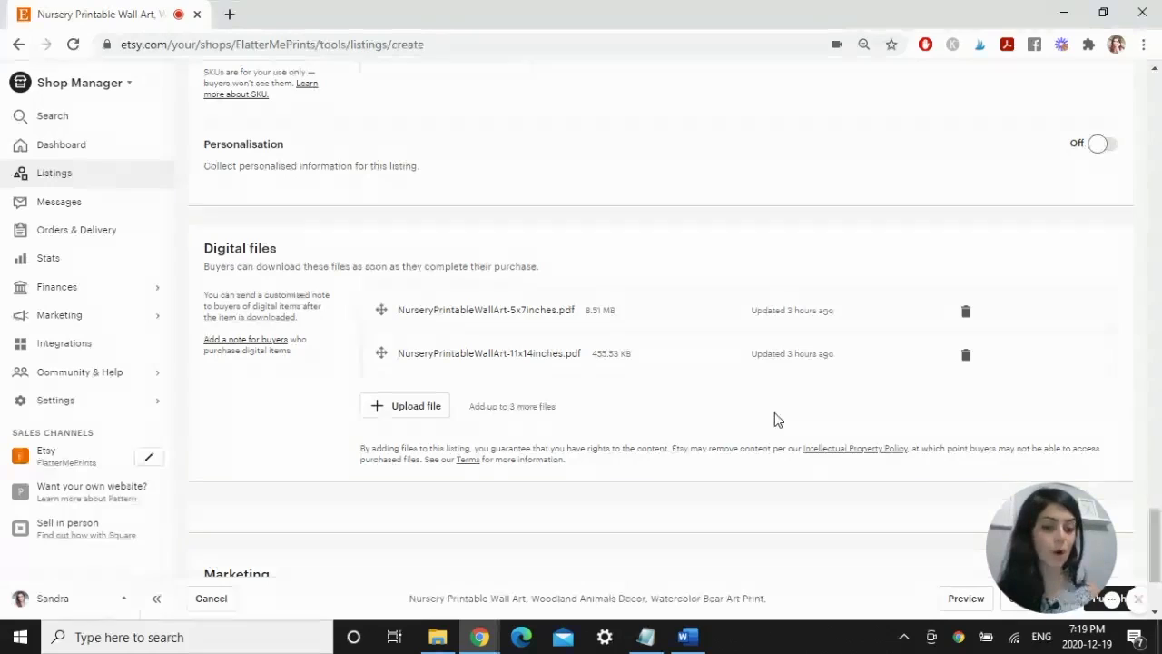
Choose "Maybe later" for promoting this listing as part of the Etsy Ads campaign
scroll(774, 417, "down", 2)
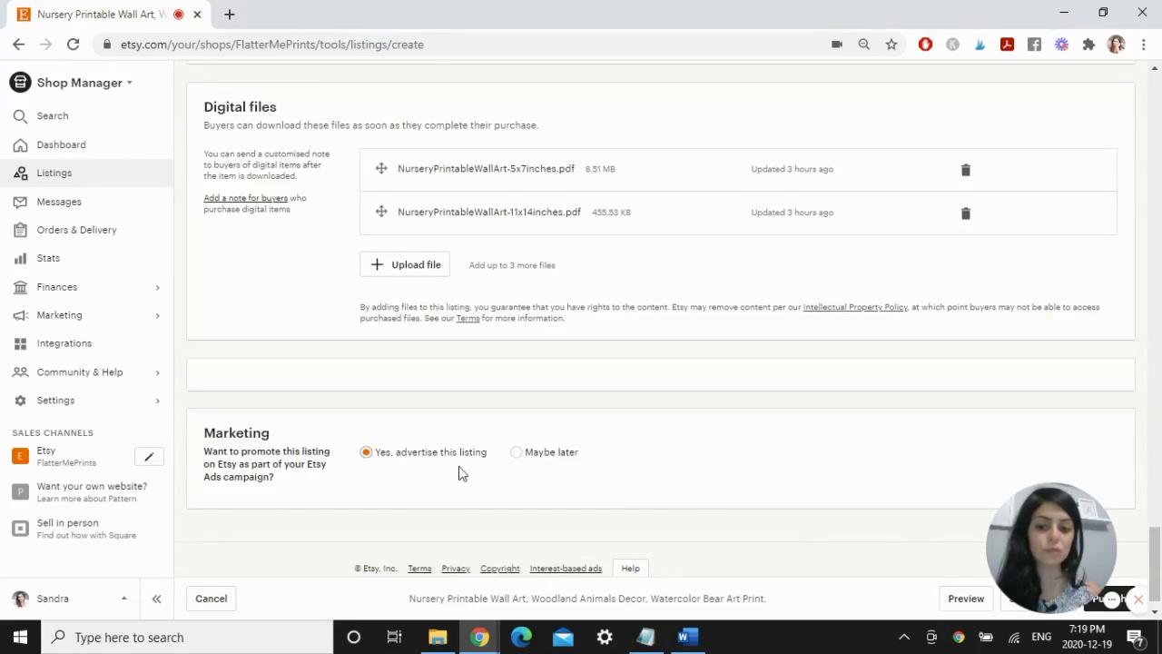
left_click(518, 454)
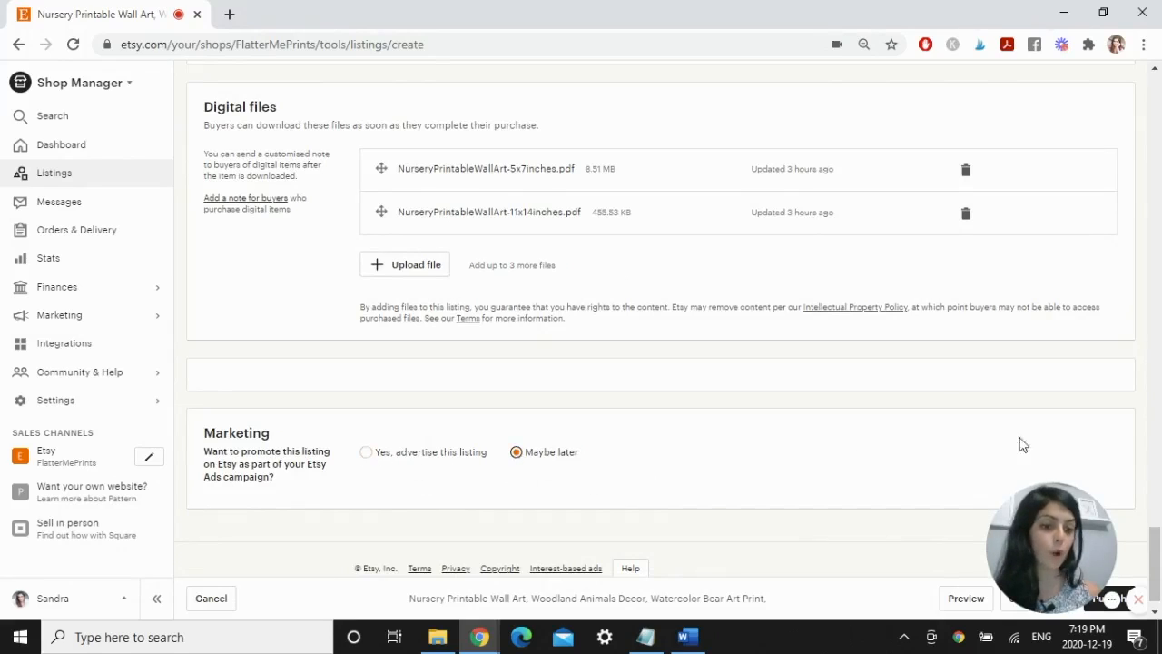
left_click_drag(1089, 525, 855, 521)
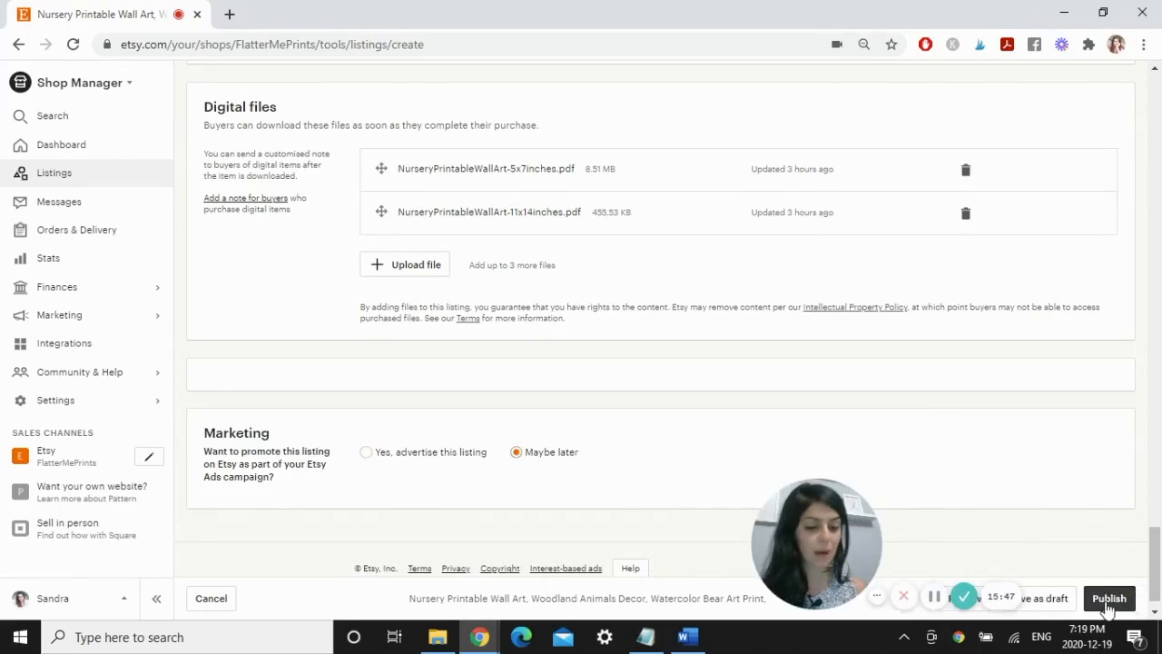